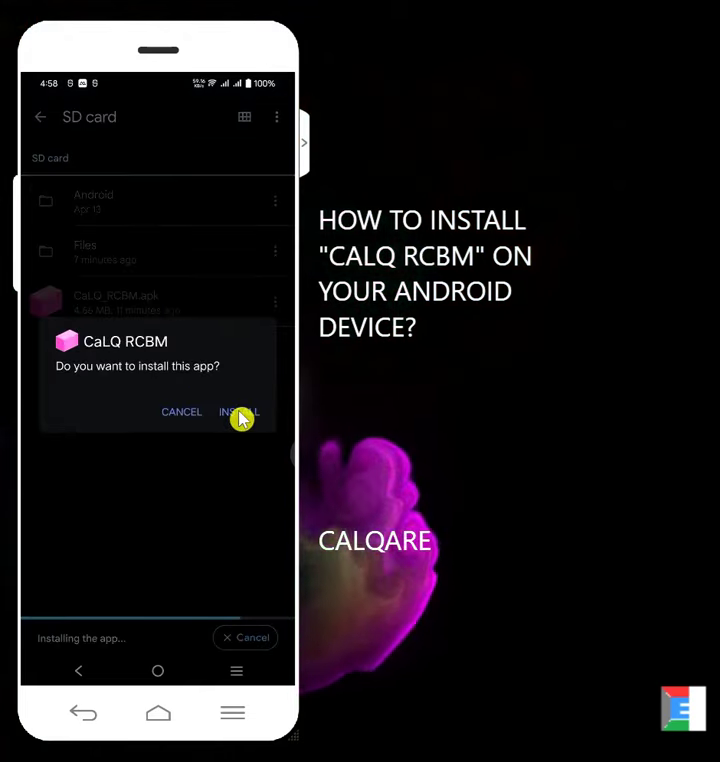
# - Confirm installing the CaLQ RCBM app from CaLQ_RCBM.apk
pyautogui.click(240, 414)
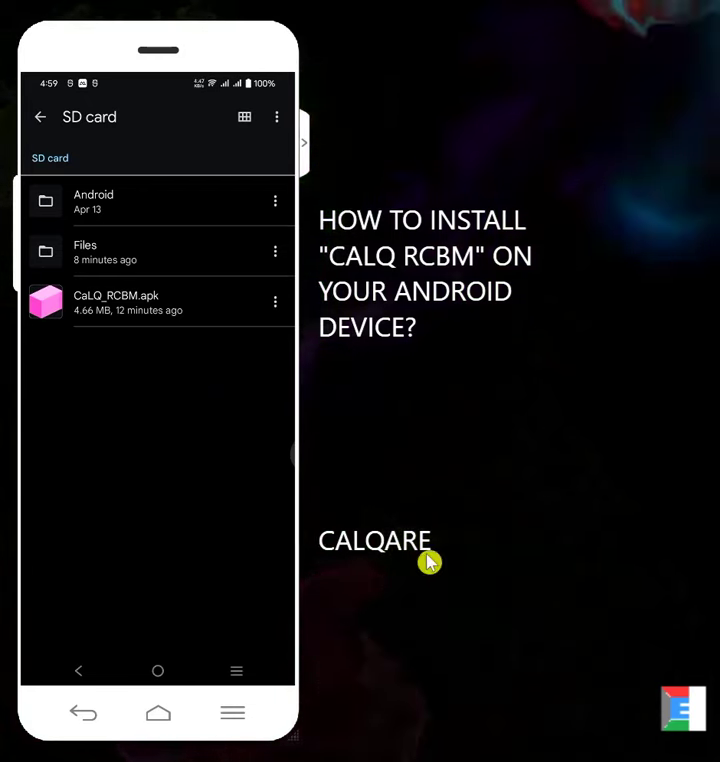
# - Launch CaLQ RCBM, attempt login without an activation key, then relaunch the app
pyautogui.click(157, 673)
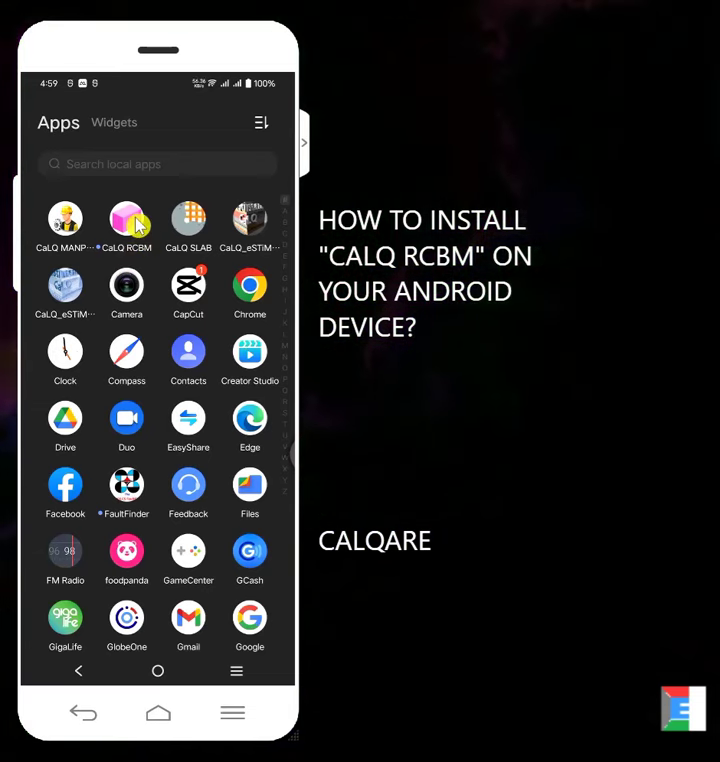
pyautogui.click(137, 225)
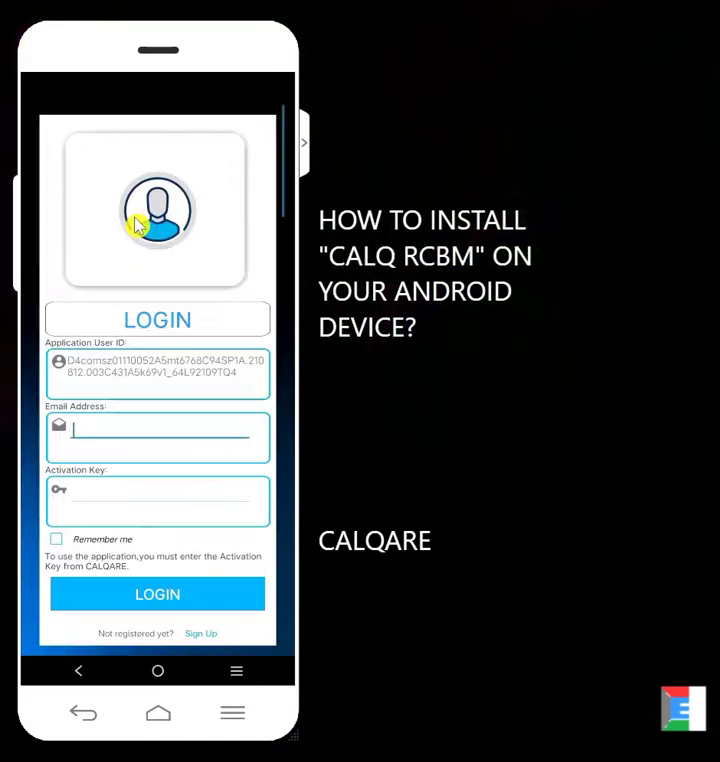
pyautogui.click(165, 405)
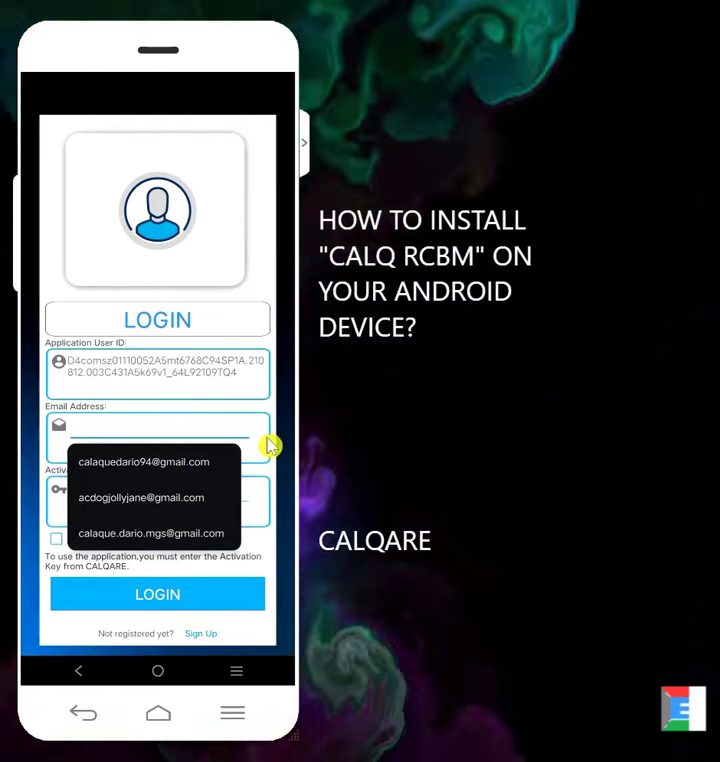
pyautogui.click(269, 334)
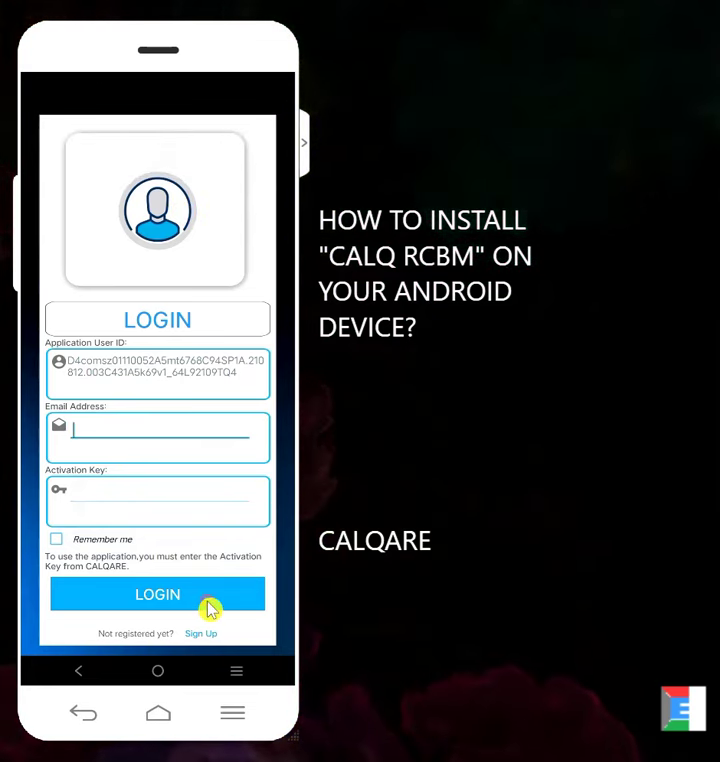
pyautogui.click(210, 597)
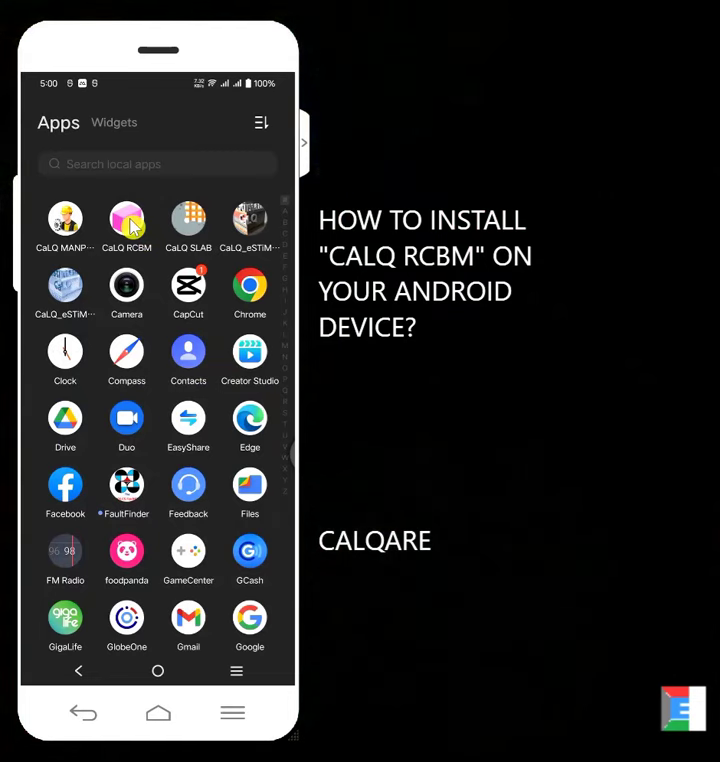
pyautogui.click(130, 222)
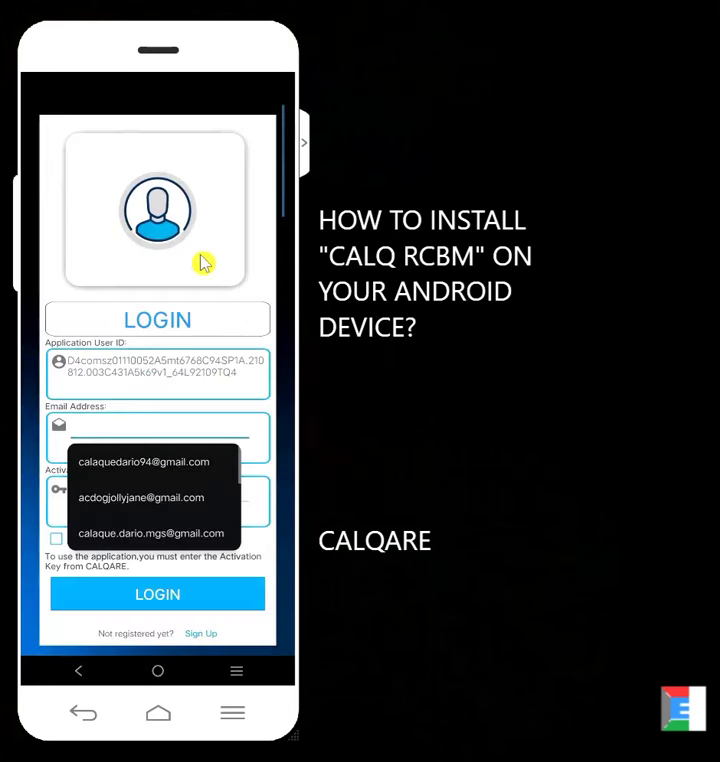
pyautogui.click(207, 256)
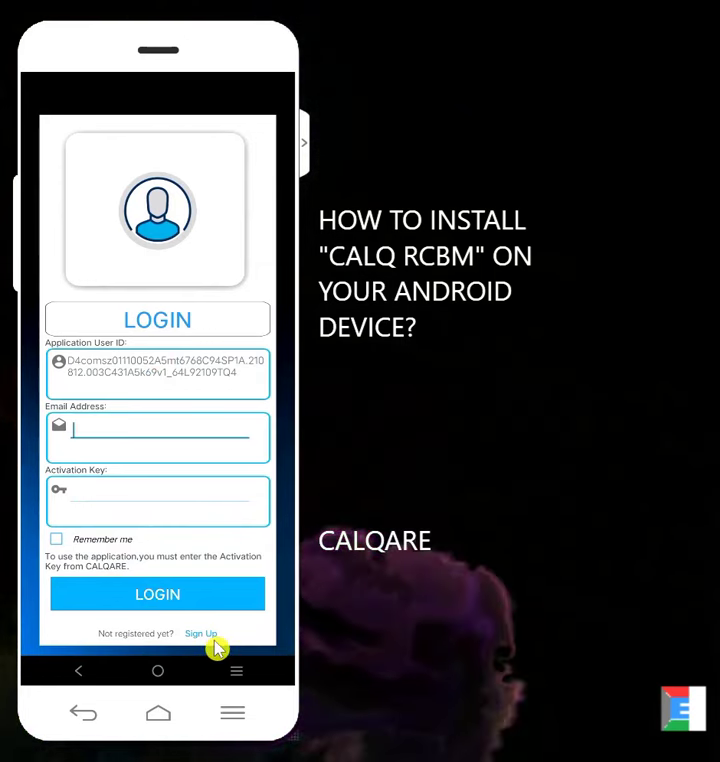
# - Open the registration screen and enter the user's email address
pyautogui.click(209, 638)
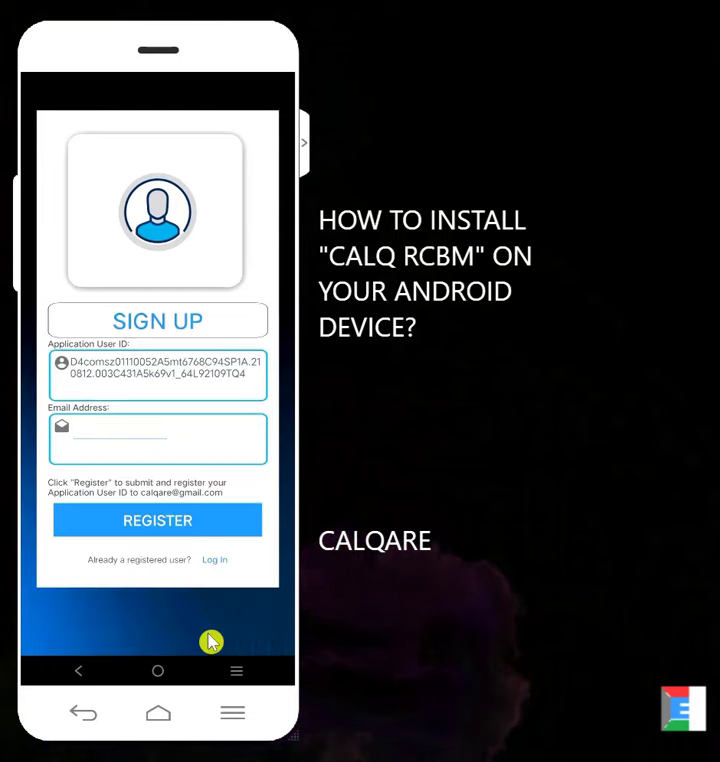
pyautogui.click(82, 440)
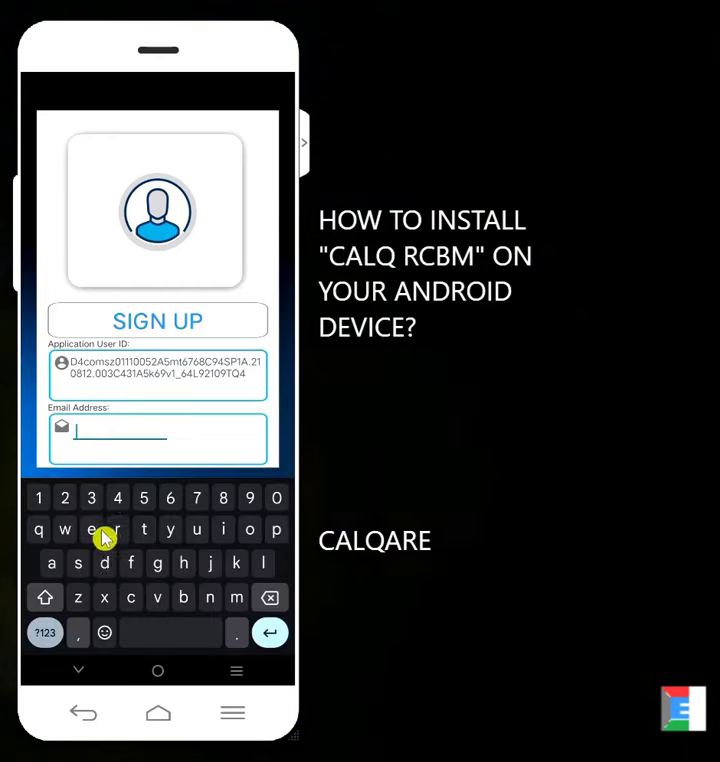
pyautogui.click(133, 605)
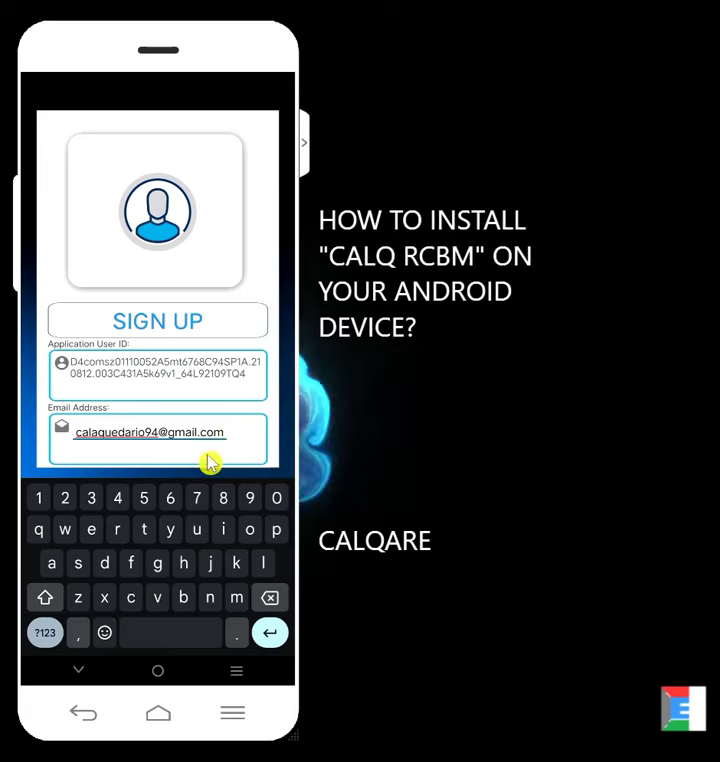
pyautogui.click(81, 675)
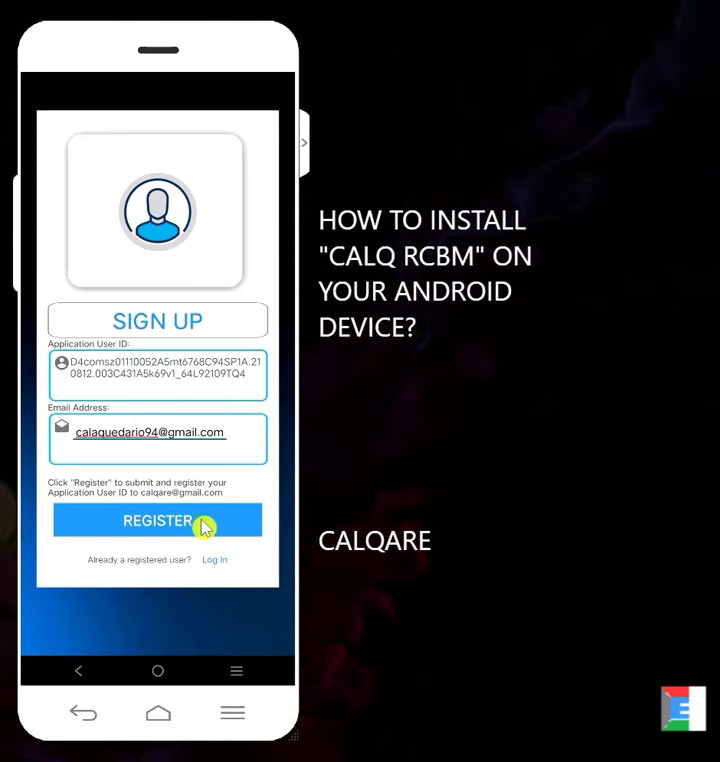
# - Submit the Application User ID and read through the full Application License Agreement
pyautogui.click(201, 521)
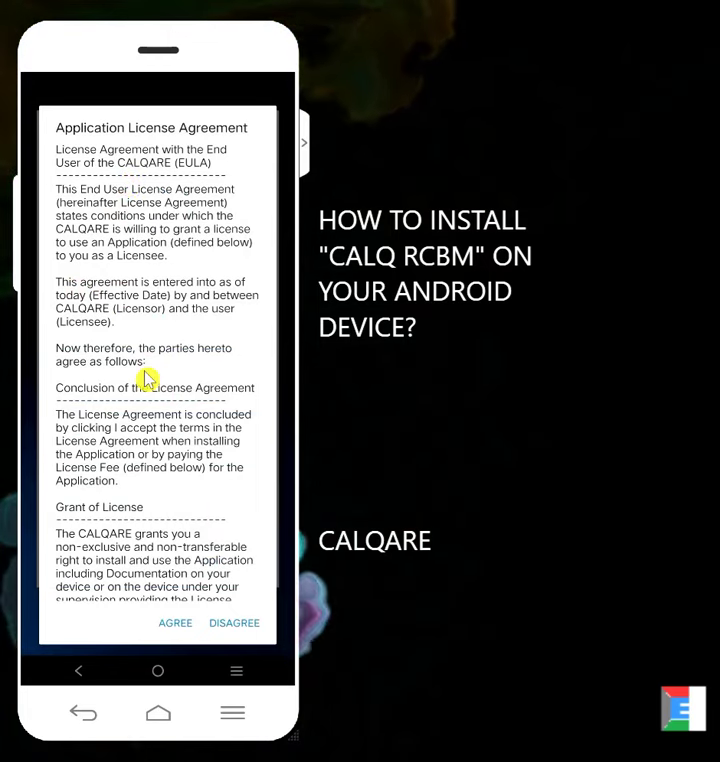
pyautogui.scroll(-15, 148, 380)
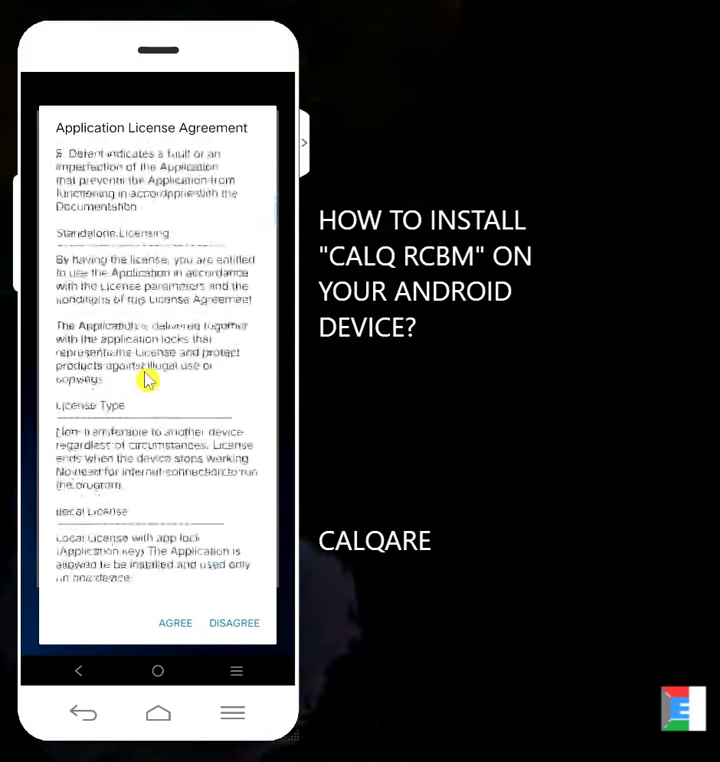
pyautogui.scroll(-15, 148, 380)
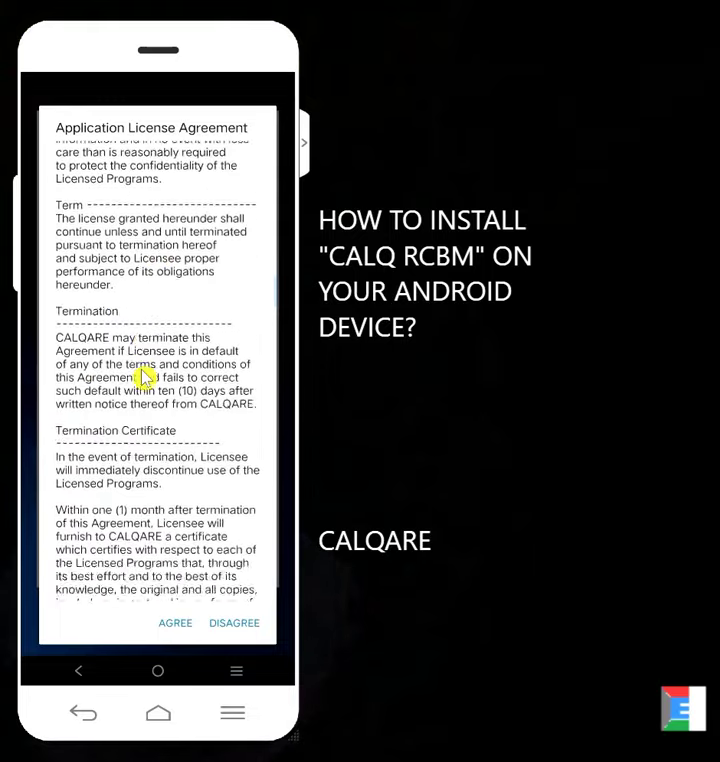
pyautogui.scroll(-15, 146, 378)
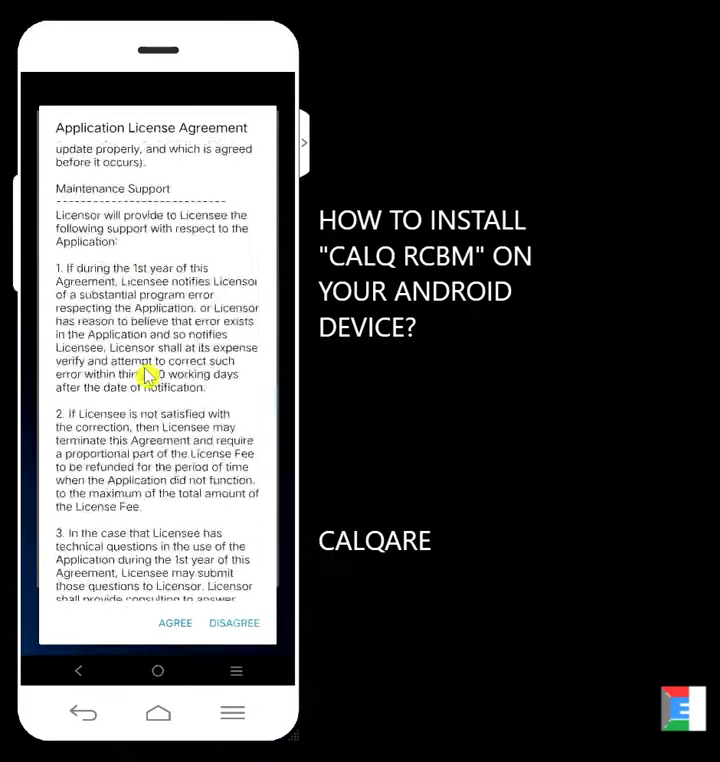
pyautogui.scroll(-15, 146, 376)
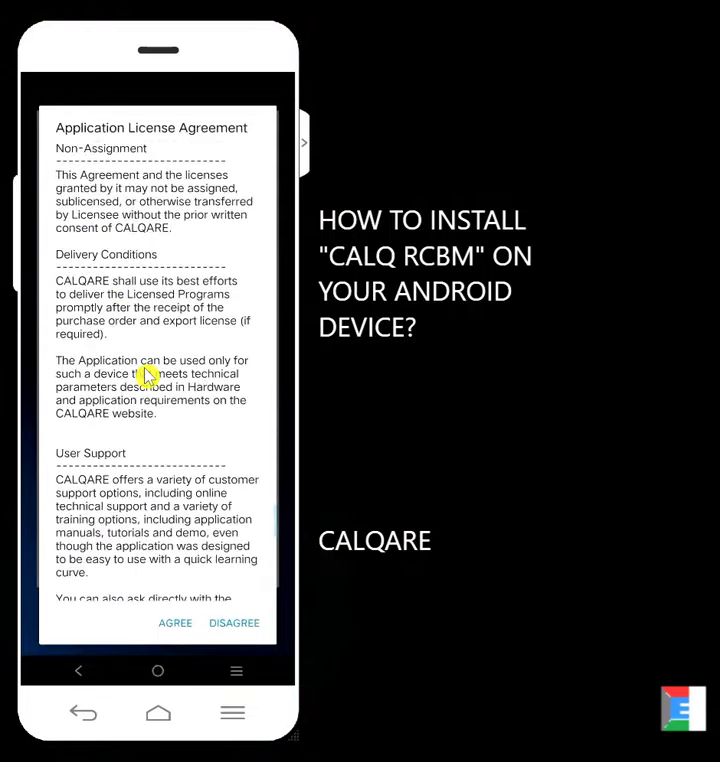
pyautogui.scroll(-5, 148, 375)
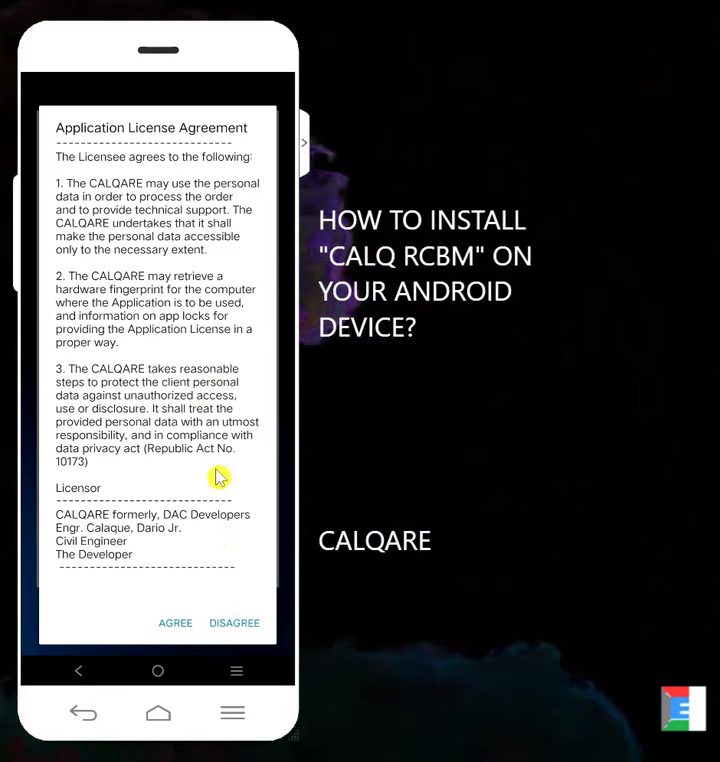
# - Agree to the license and draft the key request in Gmail, just once
pyautogui.click(175, 624)
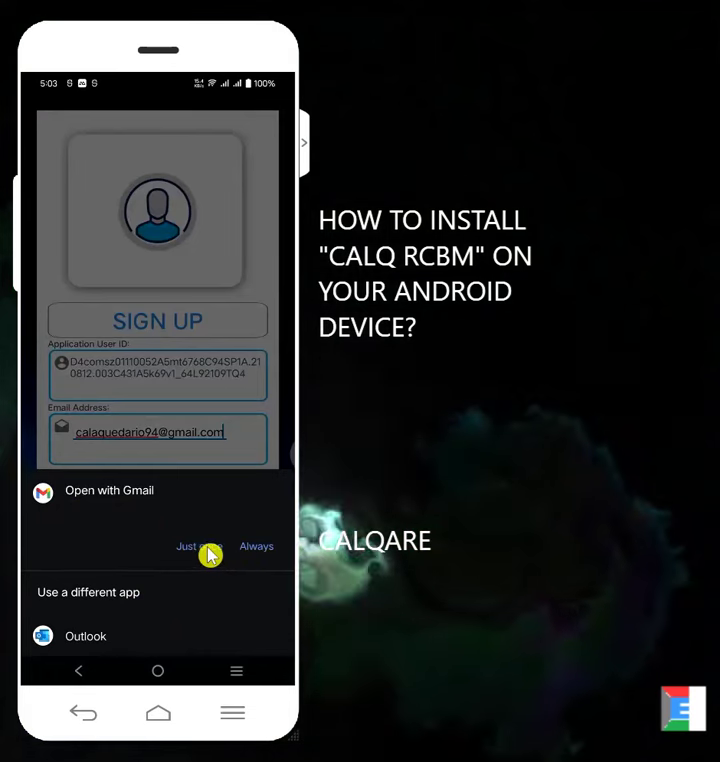
pyautogui.click(207, 547)
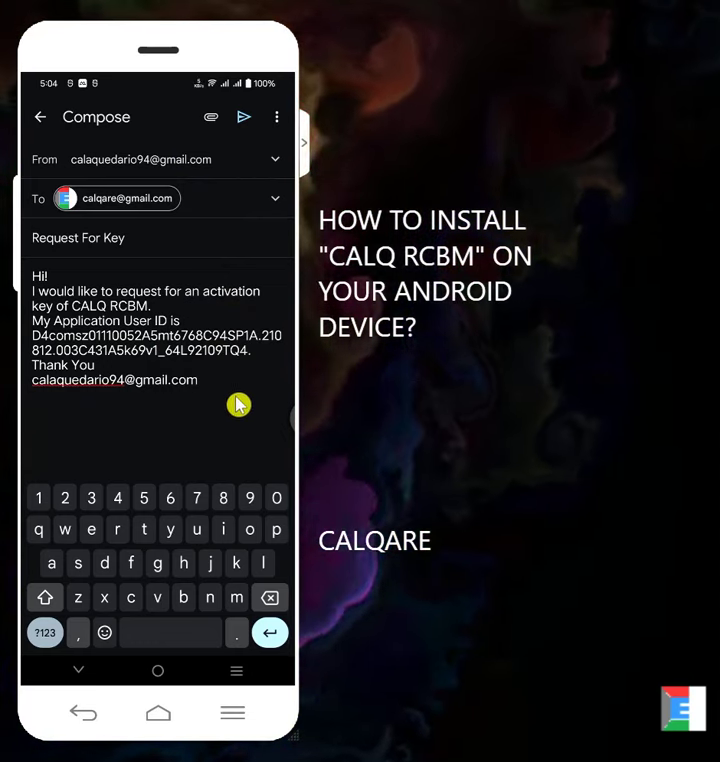
# - Send the Request For Key email, then close CaLQ RCBM from recent apps
pyautogui.click(245, 124)
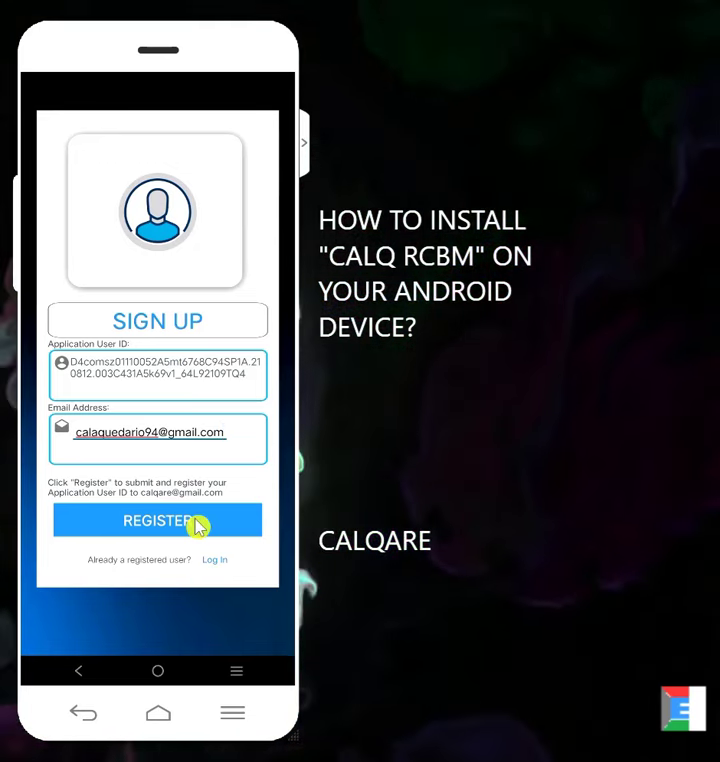
pyautogui.click(238, 672)
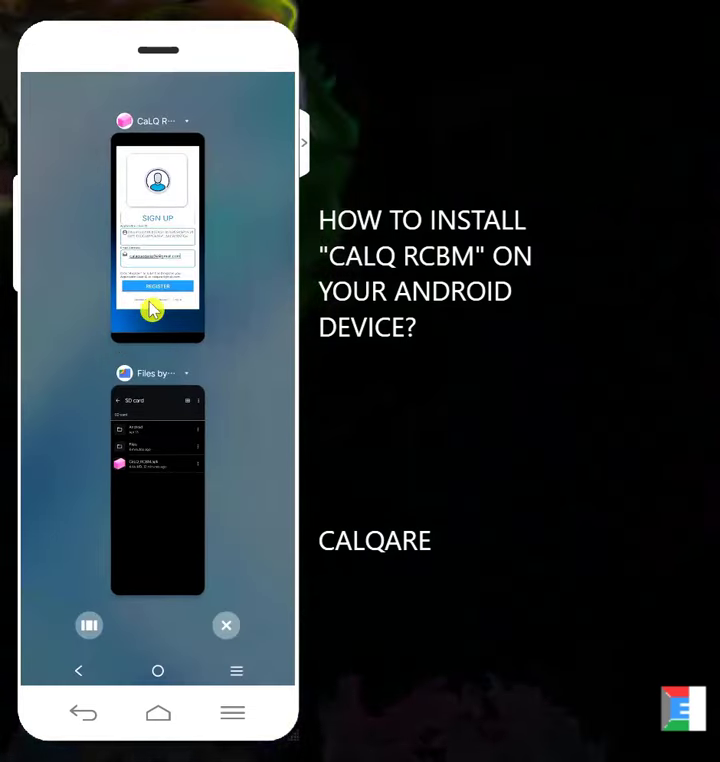
pyautogui.moveTo(152, 310); pyautogui.dragTo(134, 192)
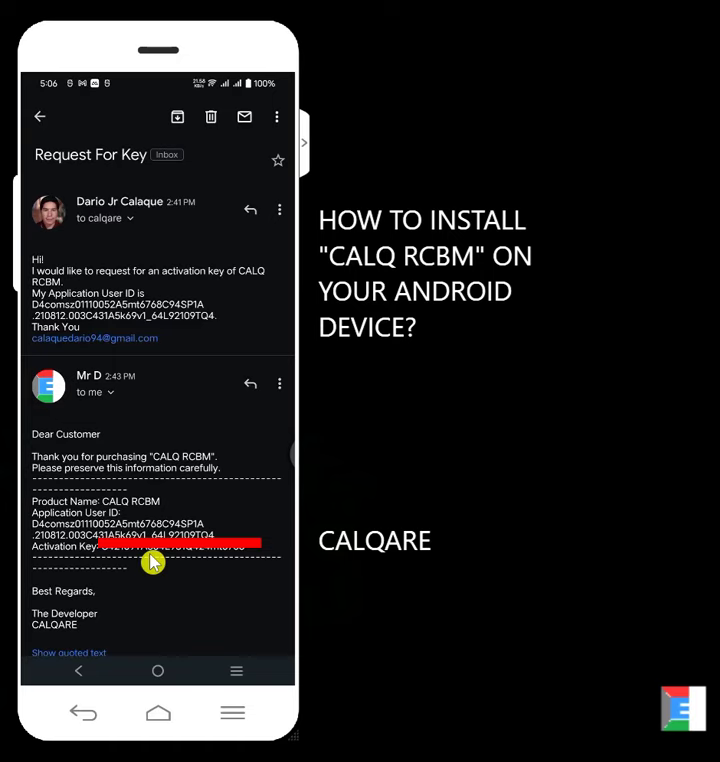
# - Select and copy the activation key from the developer's reply
pyautogui.click(152, 563)
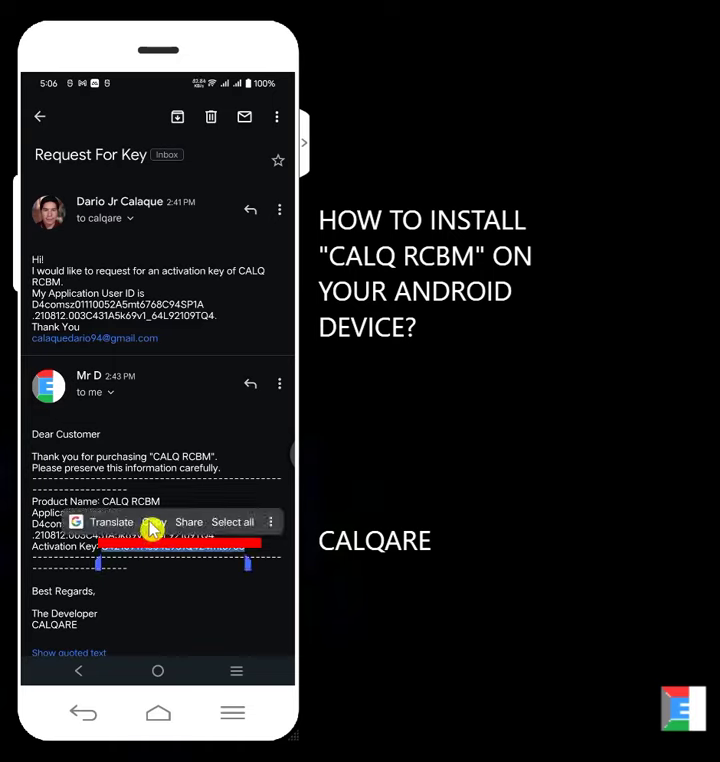
pyautogui.click(150, 527)
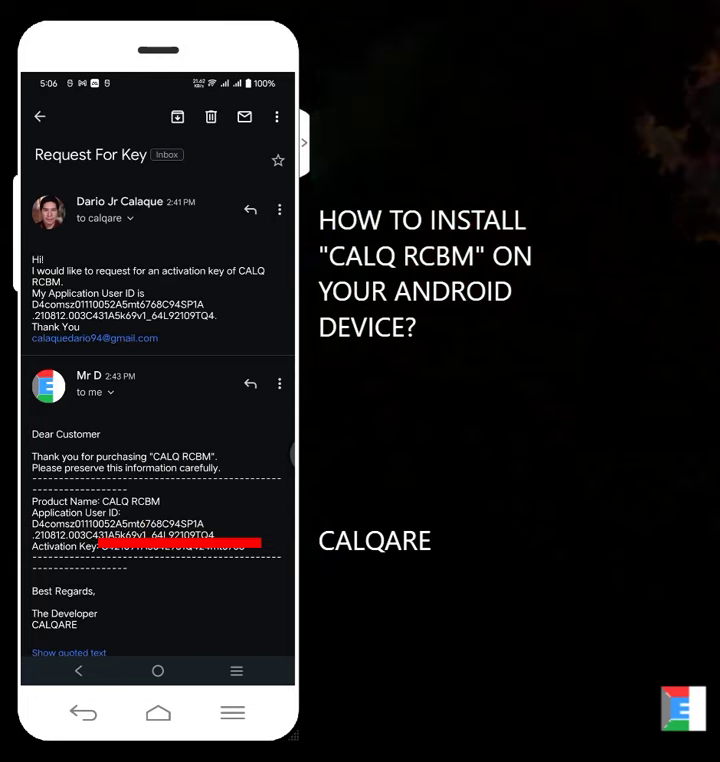
# - Close Gmail from recent apps and launch CaLQ RCBM from the app drawer
pyautogui.click(238, 673)
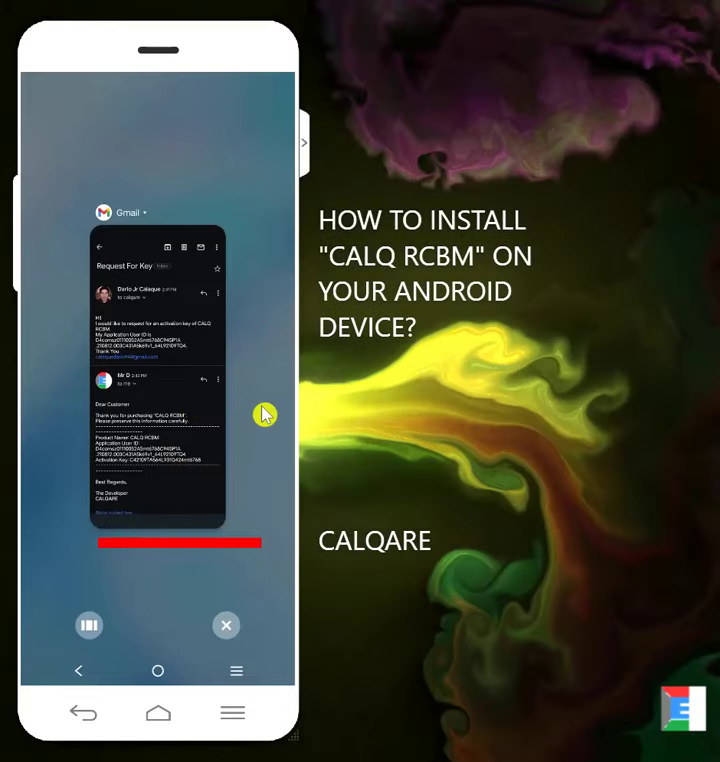
pyautogui.moveTo(168, 407); pyautogui.dragTo(155, 226)
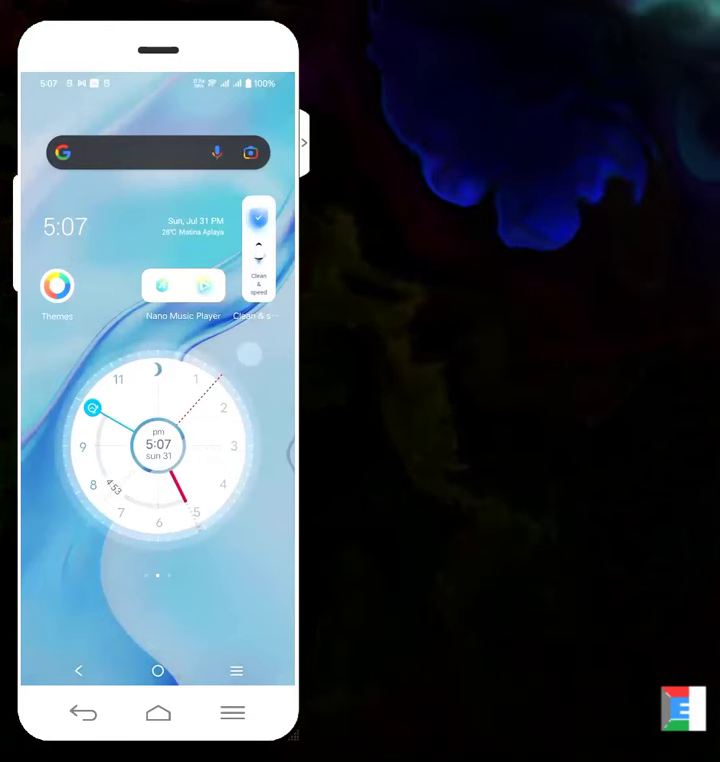
pyautogui.moveTo(158, 600); pyautogui.dragTo(158, 350)
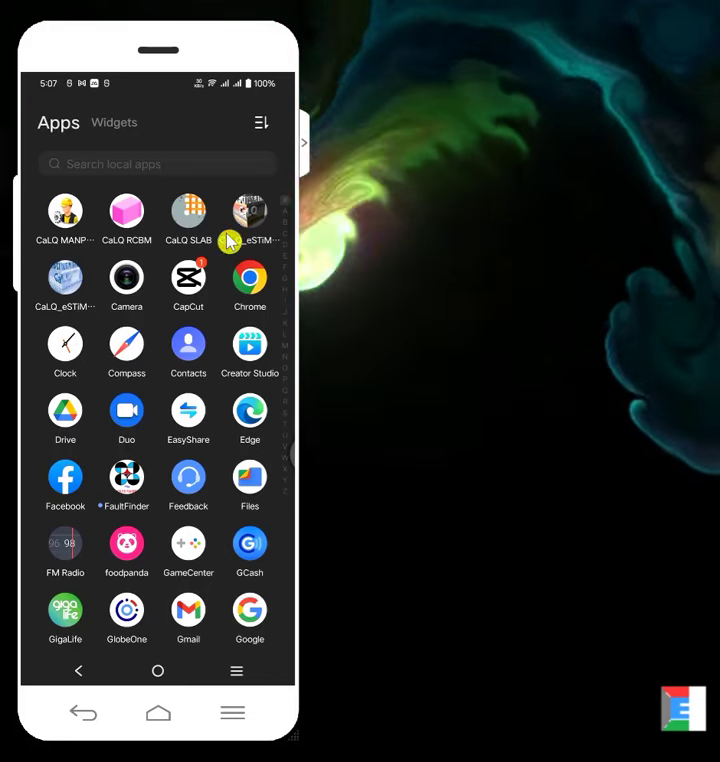
pyautogui.click(127, 212)
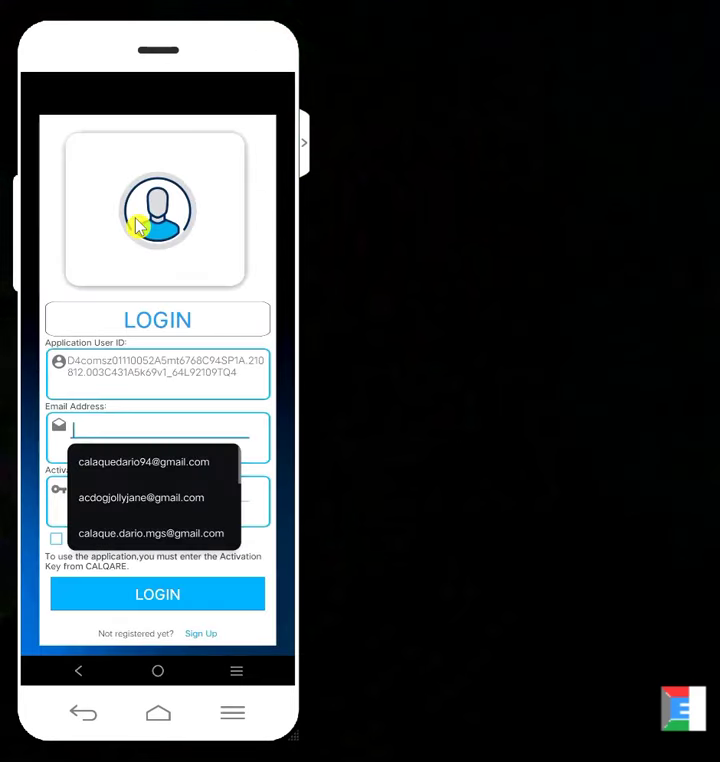
# - Fill in the saved email address and bring up Paste in the Activation Key field
pyautogui.click(127, 463)
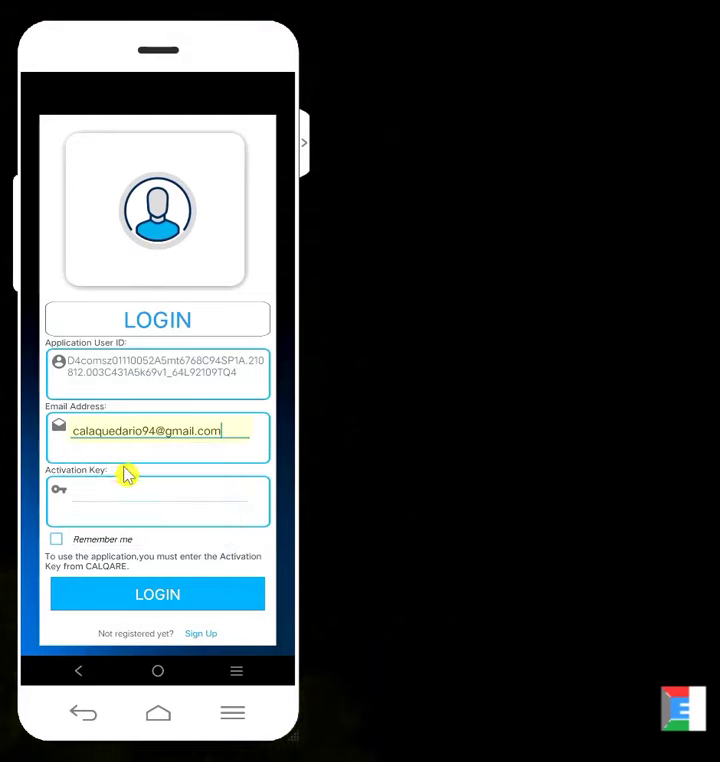
pyautogui.click(84, 503)
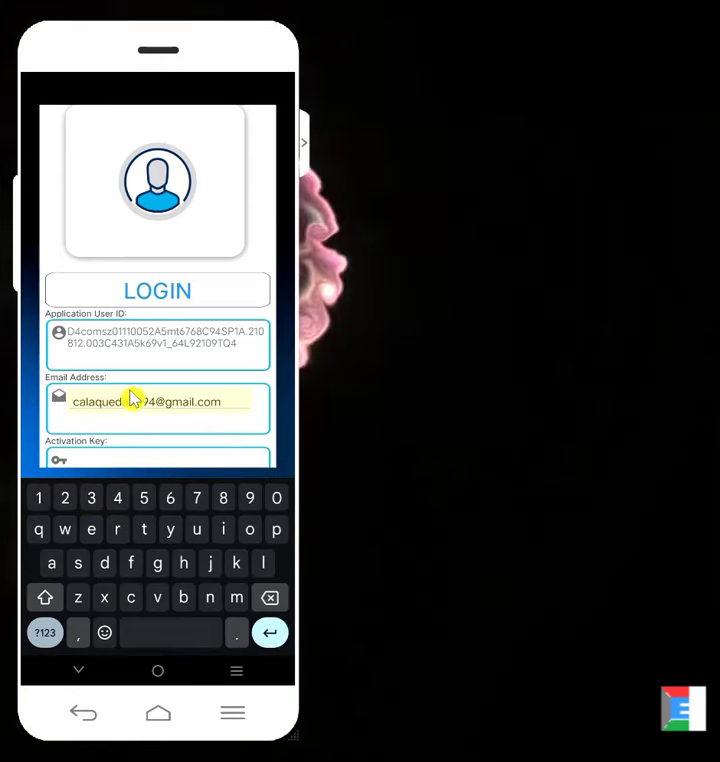
pyautogui.scroll(-3, 133, 398)
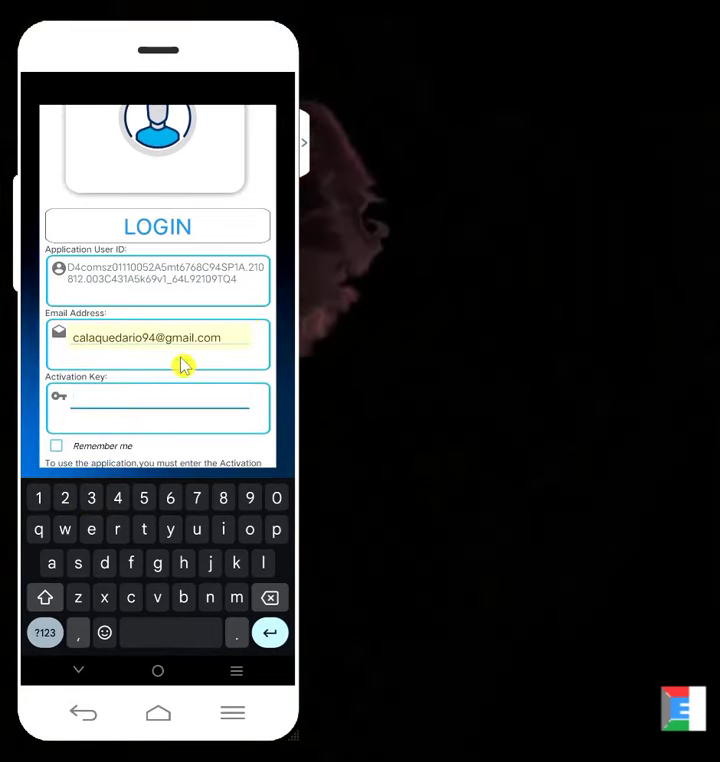
pyautogui.click(88, 404)
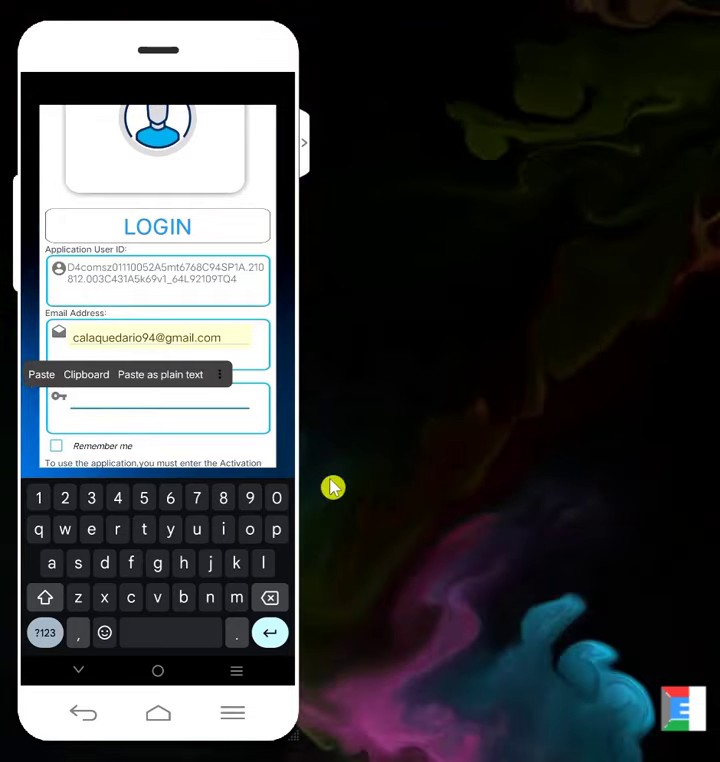
# - Paste the activation key, log in, and start choosing a design process
pyautogui.click(41, 374)
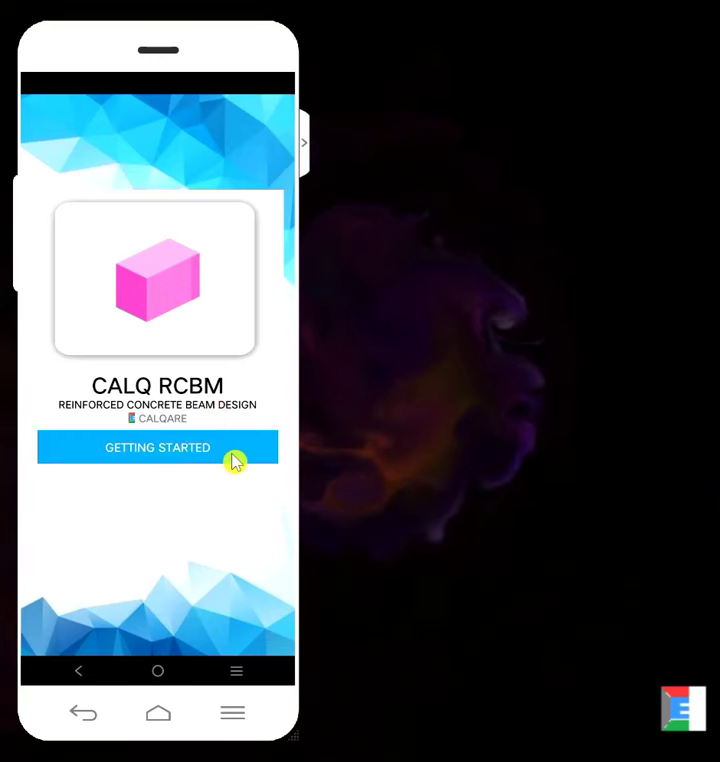
pyautogui.click(234, 461)
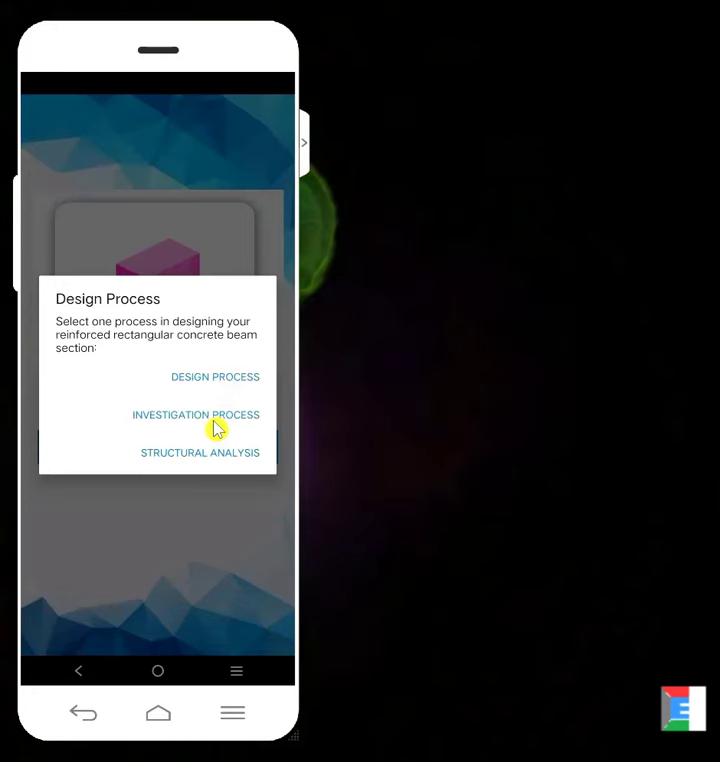
# - Choose Investigation Process and analyze as a singly reinforced rectangular beam
pyautogui.click(216, 418)
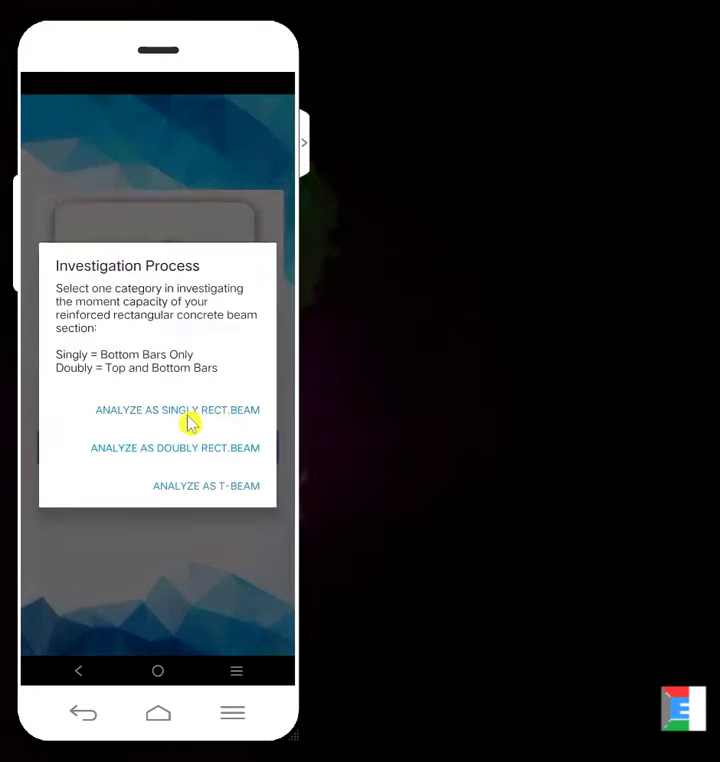
pyautogui.click(204, 412)
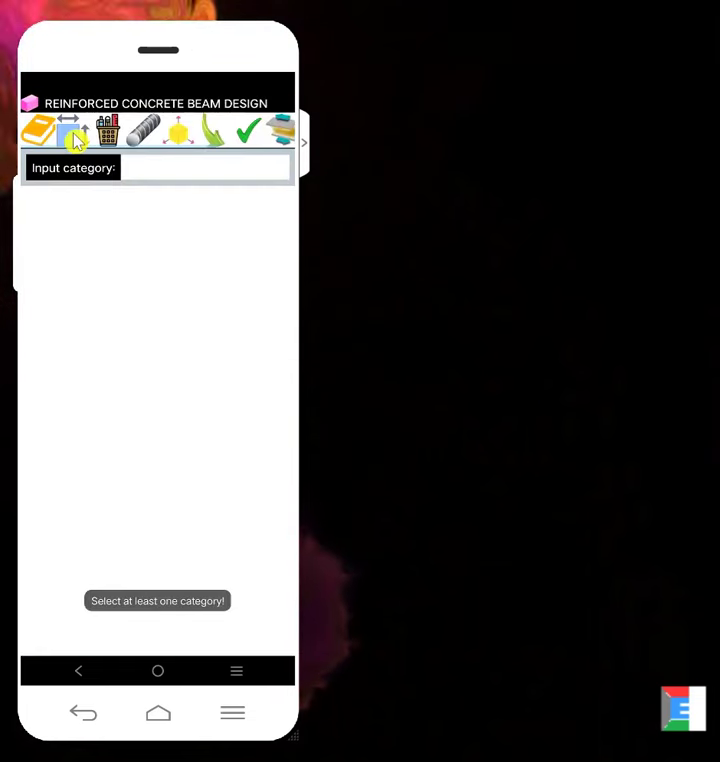
# - Load example 2's beam section, a 330 × 450 mm rectangle
pyautogui.click(75, 139)
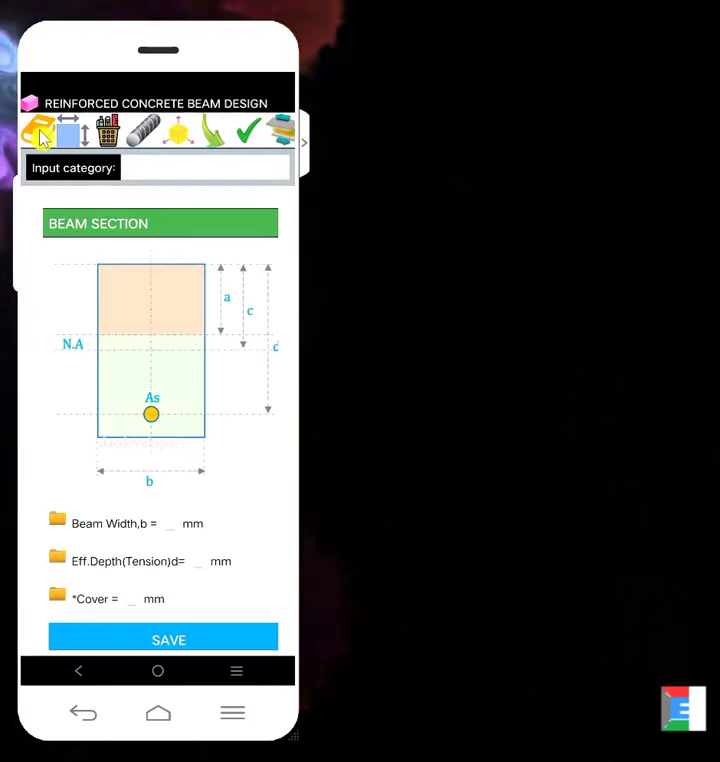
pyautogui.click(40, 137)
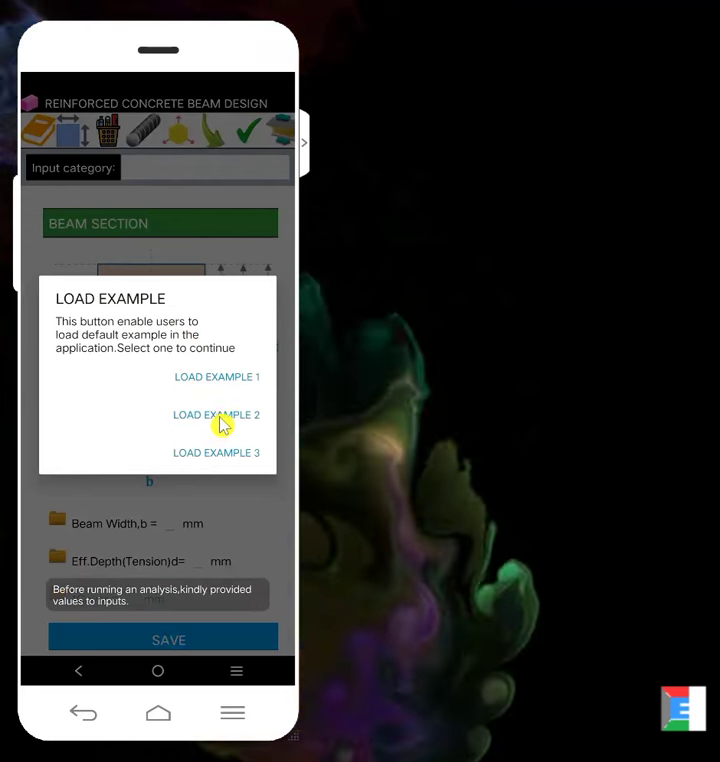
pyautogui.click(220, 415)
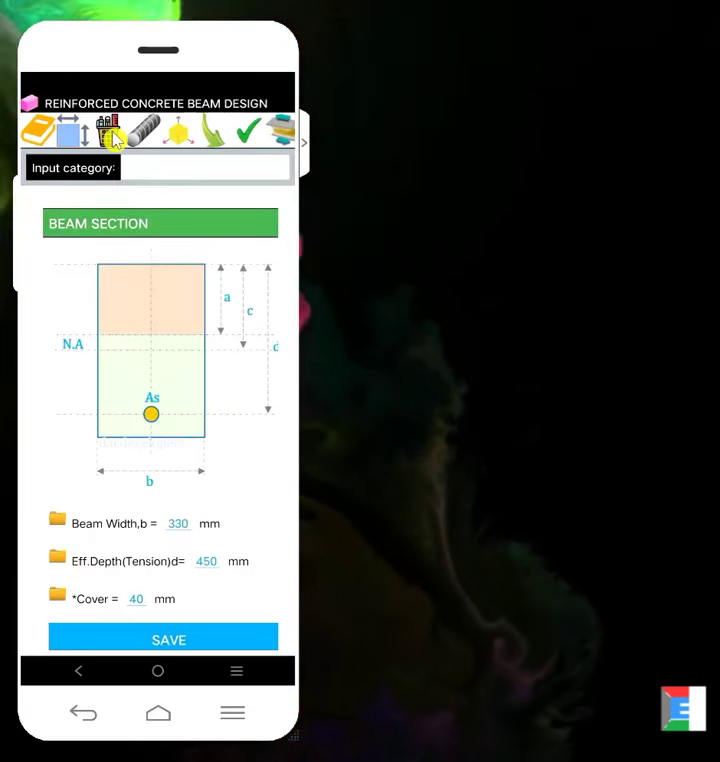
# - Review f'c 27.5 MPa, six 25 mm bars and Mu 300 KN-m, reading the Mu explanation
pyautogui.click(112, 137)
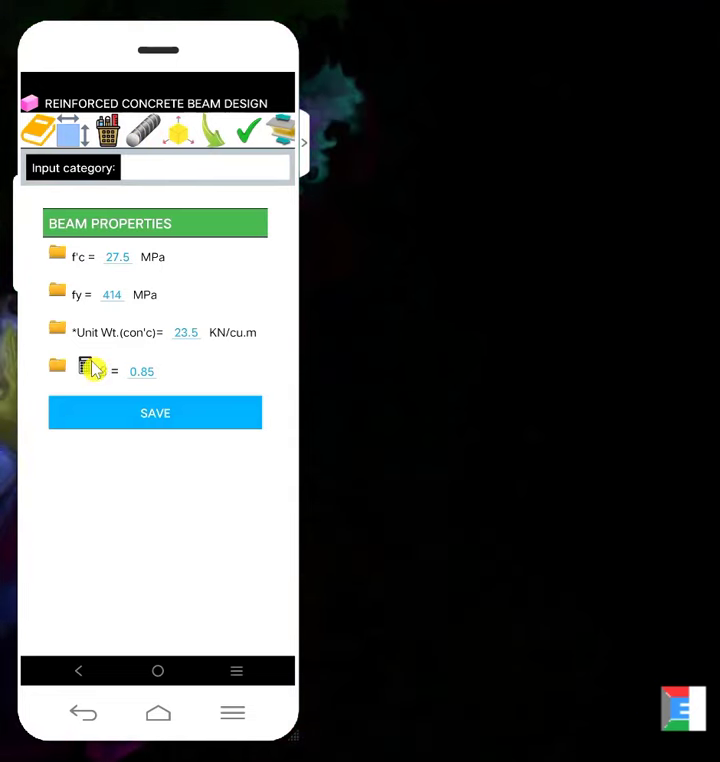
pyautogui.click(145, 140)
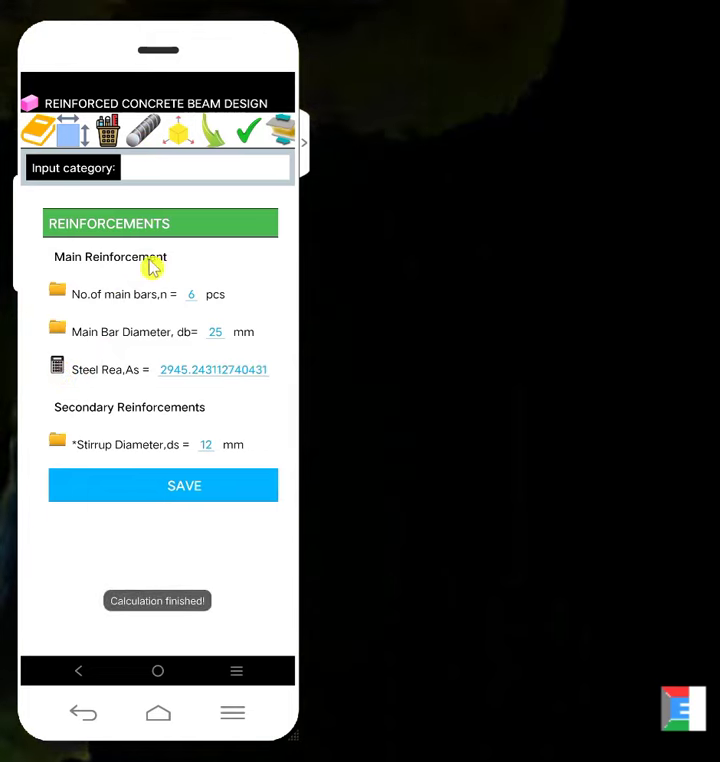
pyautogui.click(177, 143)
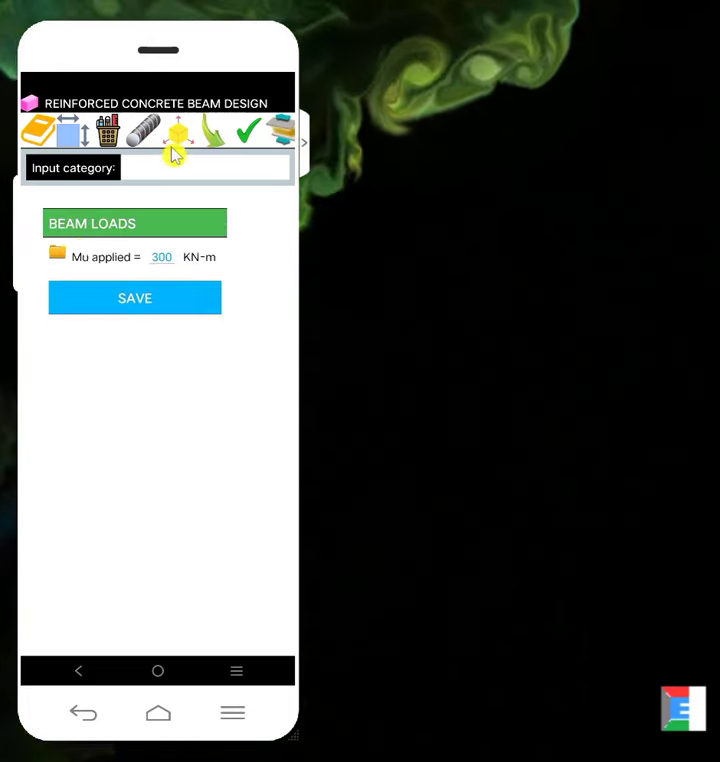
pyautogui.click(55, 260)
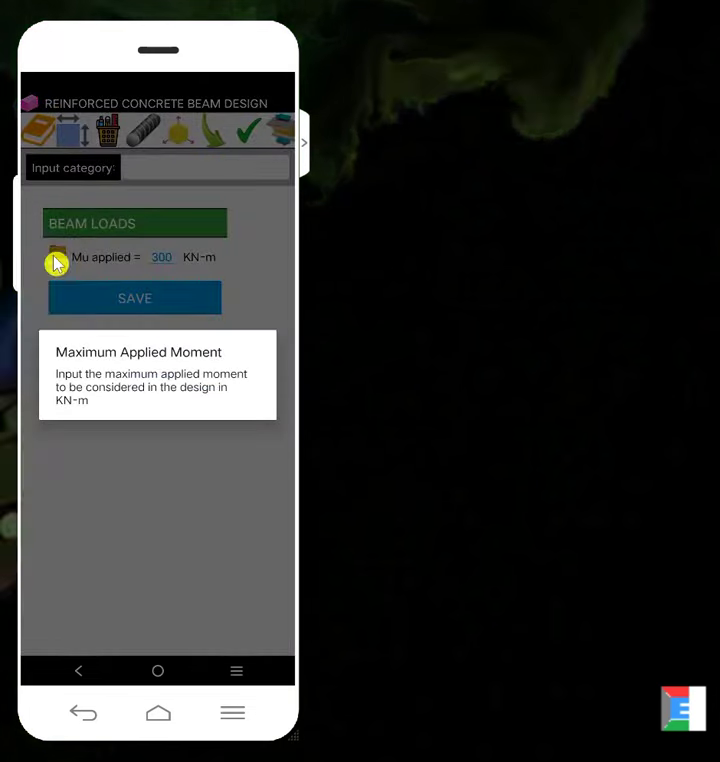
pyautogui.click(177, 520)
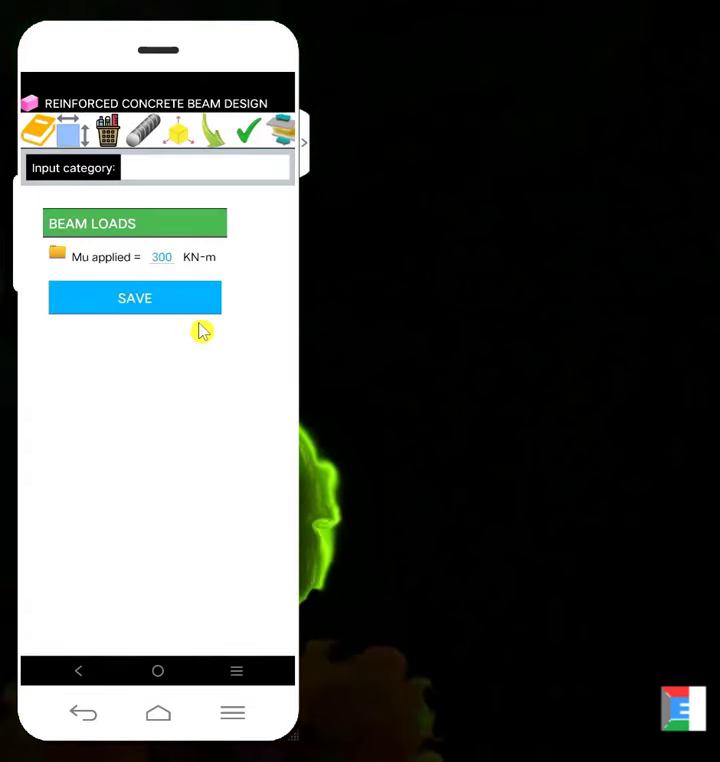
# - Run the beam analysis, giving pb = 0.02840 and p = 0.01983 (steel yields)
pyautogui.click(220, 142)
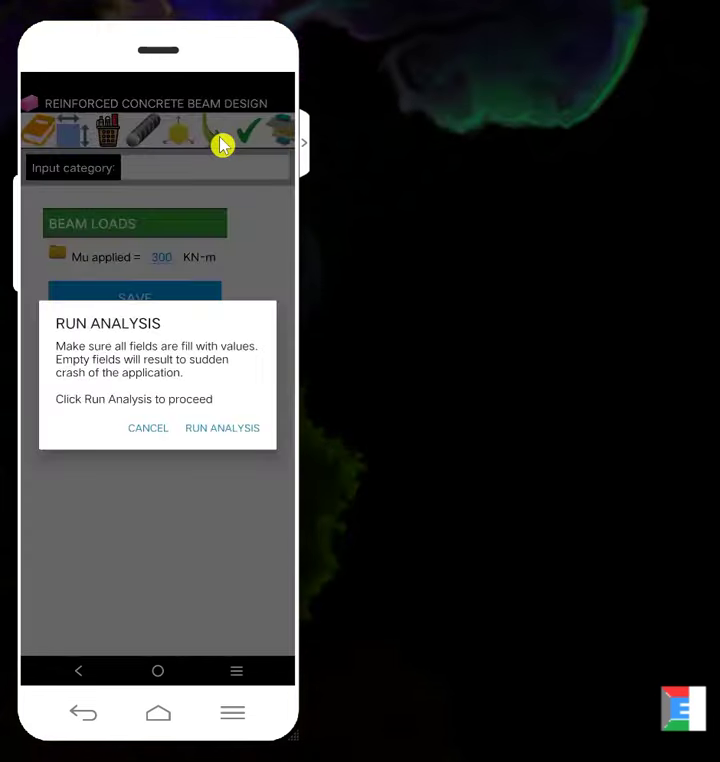
pyautogui.click(245, 431)
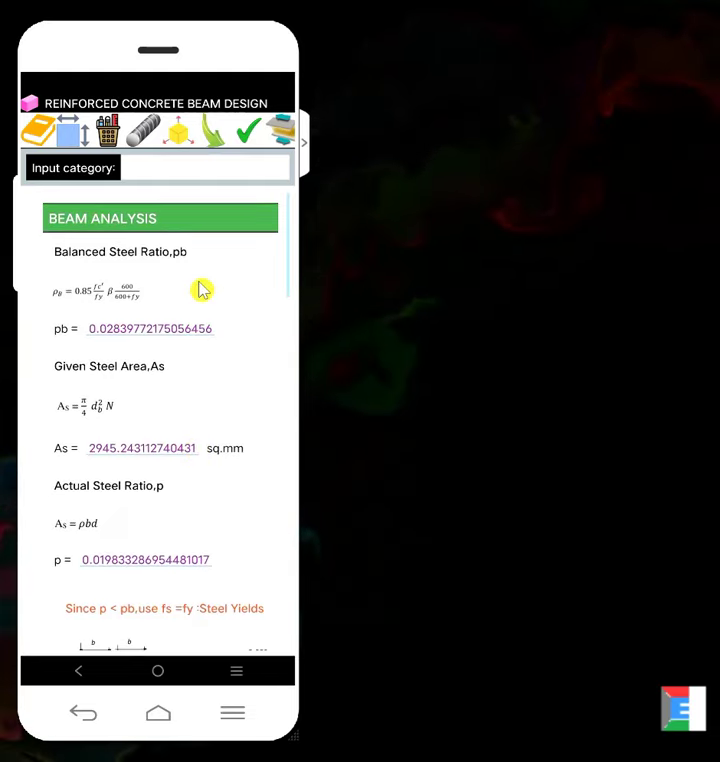
pyautogui.scroll(-3, 216, 480)
pyautogui.scroll(-3, 193, 481)
pyautogui.moveTo(193, 481); pyautogui.dragTo(204, 356)
pyautogui.moveTo(183, 513); pyautogui.dragTo(201, 340)
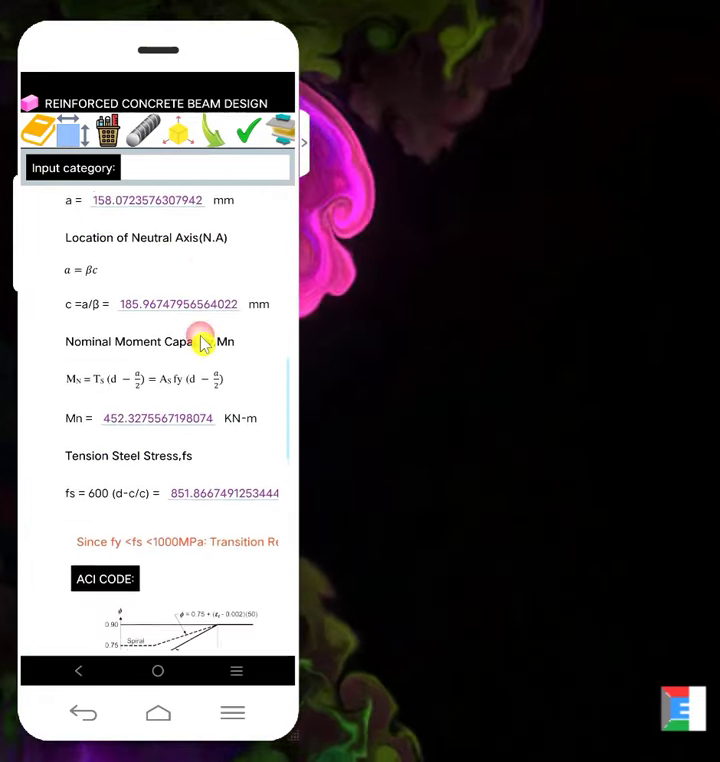
pyautogui.moveTo(209, 511); pyautogui.dragTo(196, 313)
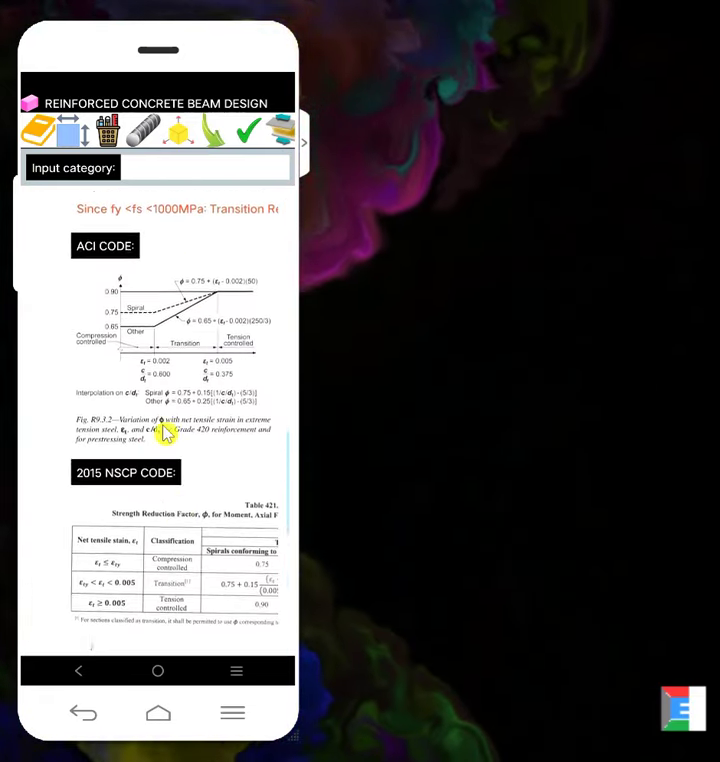
pyautogui.moveTo(180, 545); pyautogui.dragTo(190, 316)
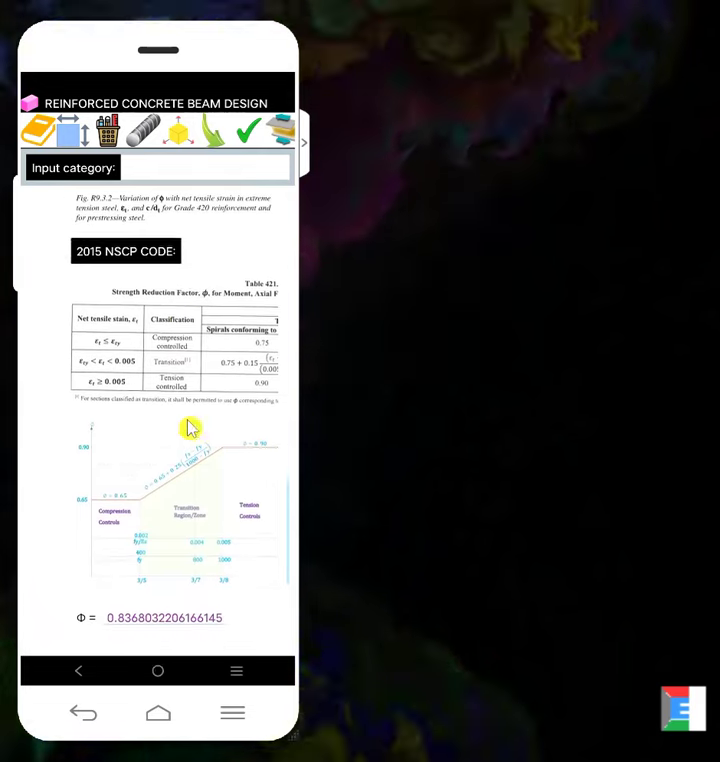
pyautogui.moveTo(191, 429); pyautogui.dragTo(189, 390)
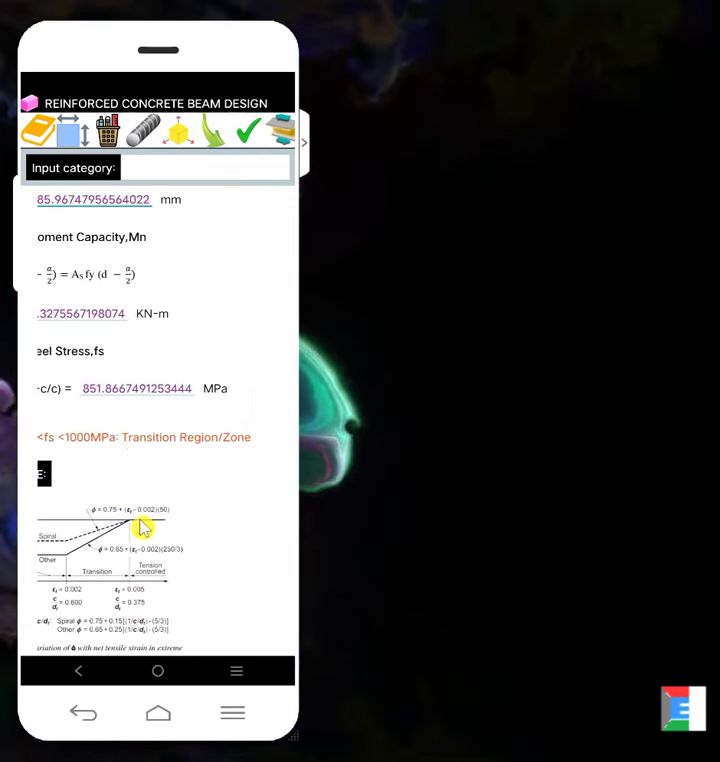
pyautogui.moveTo(145, 528); pyautogui.dragTo(145, 398)
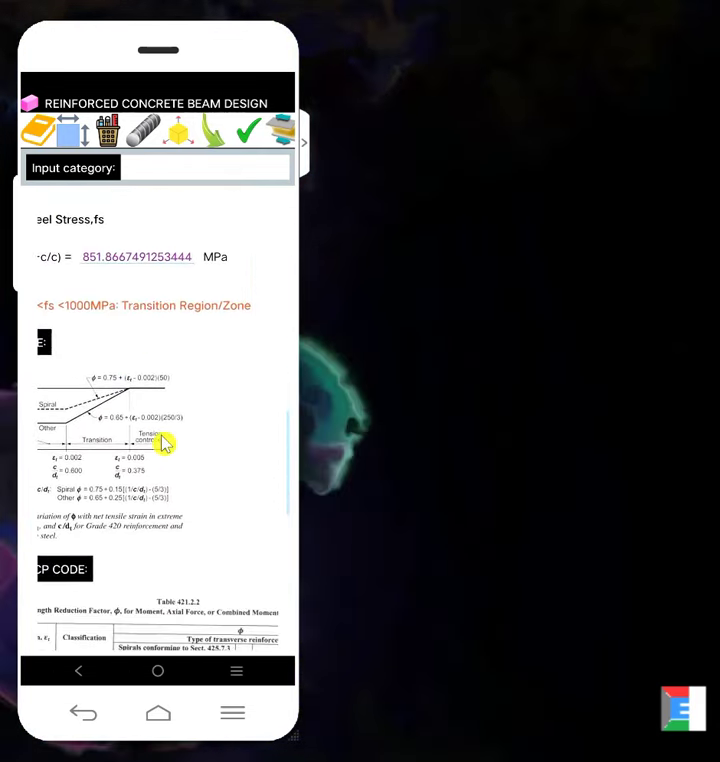
pyautogui.moveTo(150, 538); pyautogui.dragTo(156, 412)
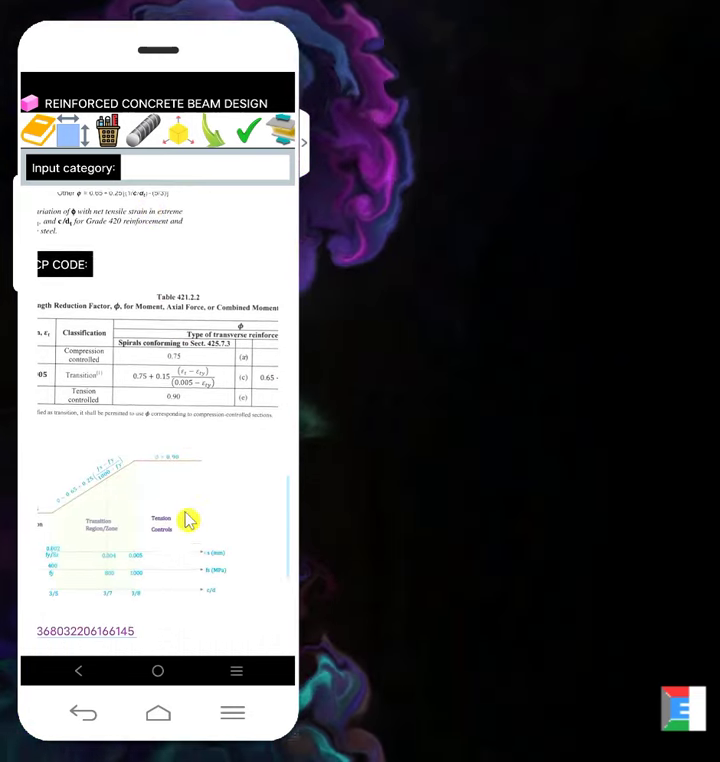
pyautogui.moveTo(187, 519); pyautogui.dragTo(189, 371)
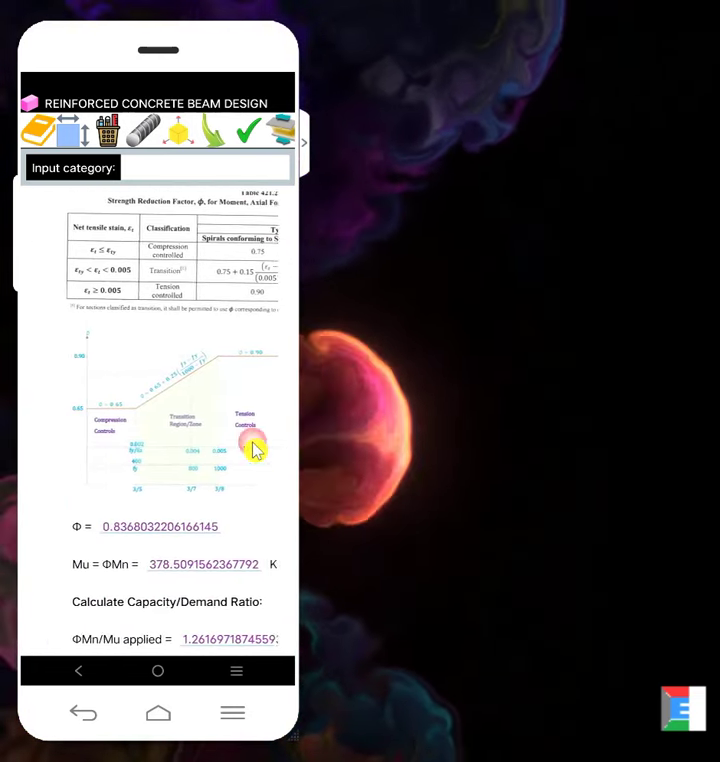
pyautogui.moveTo(145, 579); pyautogui.dragTo(150, 402)
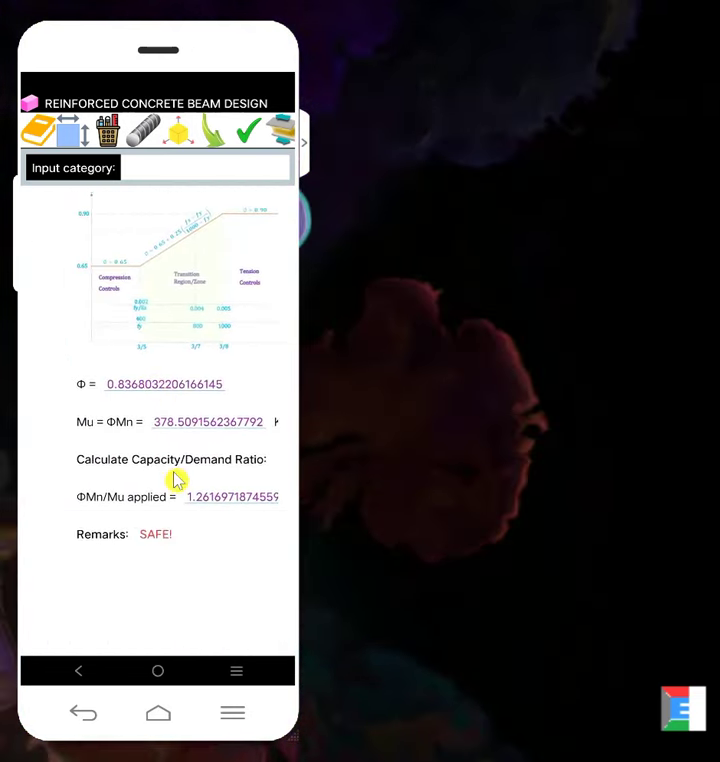
pyautogui.moveTo(175, 480); pyautogui.dragTo(157, 475)
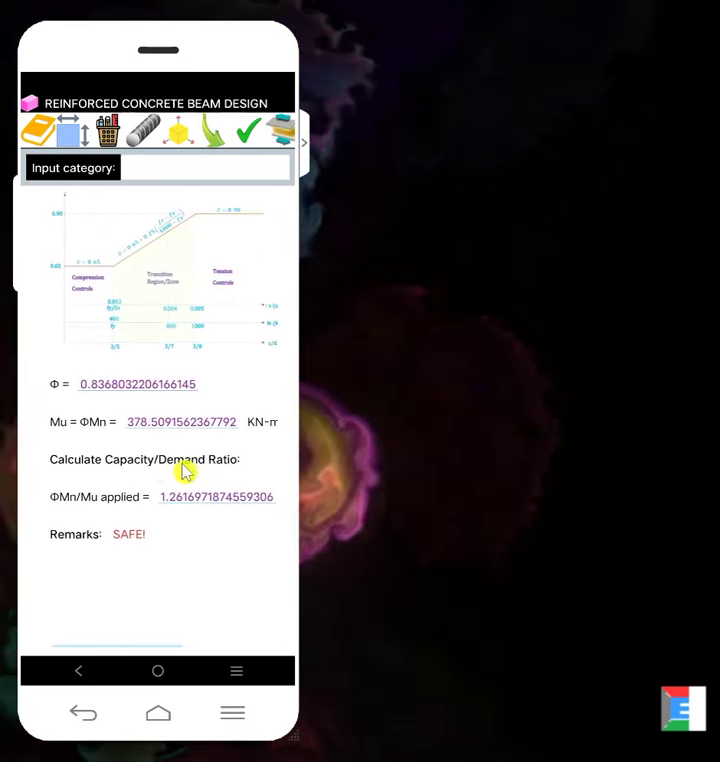
pyautogui.moveTo(129, 485); pyautogui.dragTo(170, 493)
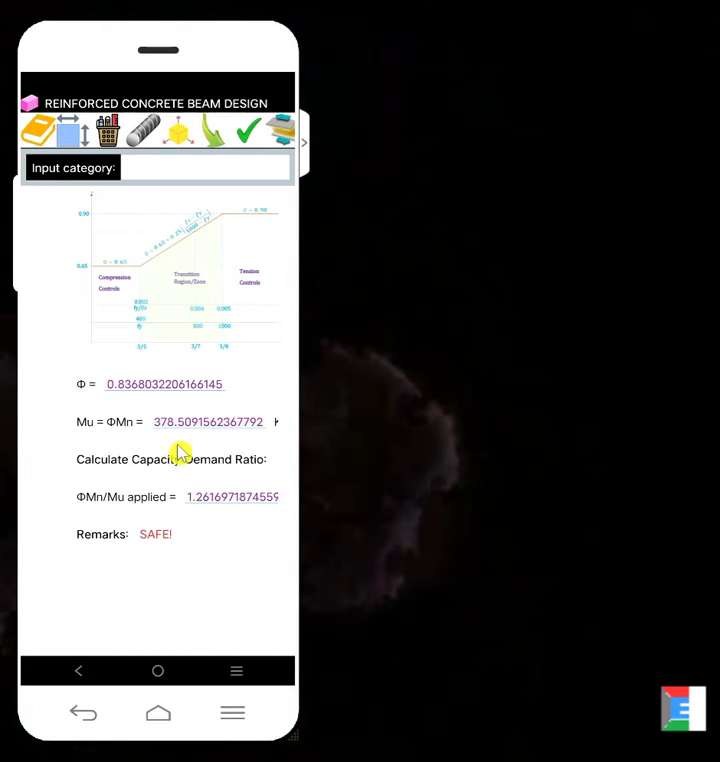
pyautogui.scroll(10, 203, 432)
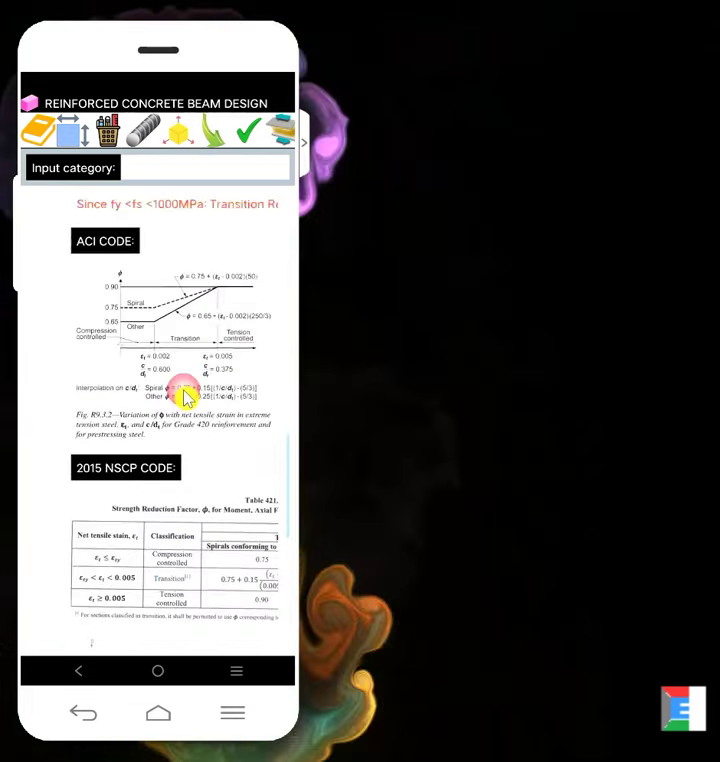
pyautogui.scroll(8, 183, 272)
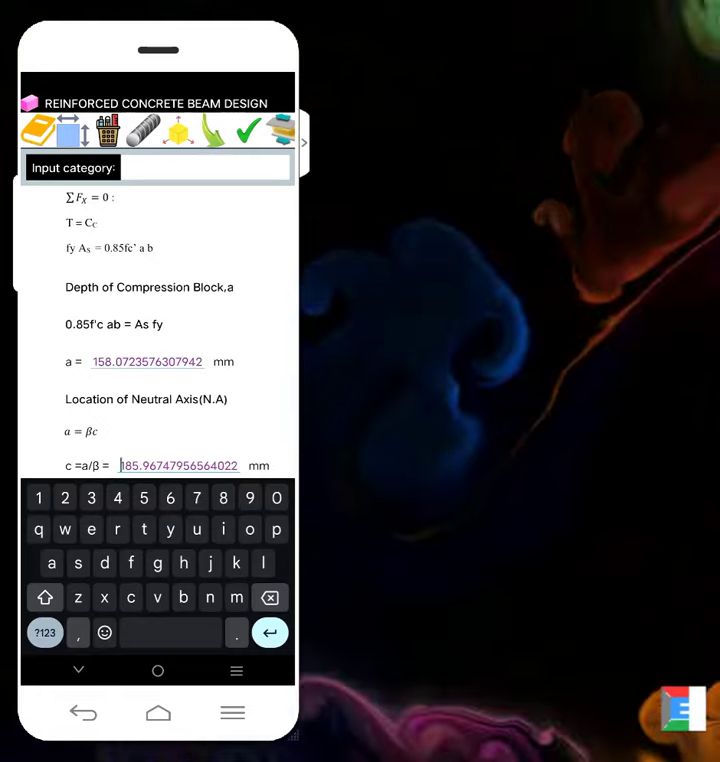
# - Force-close CaLQ RCBM from Recents and relaunch it from the Apps drawer
pyautogui.click(84, 670)
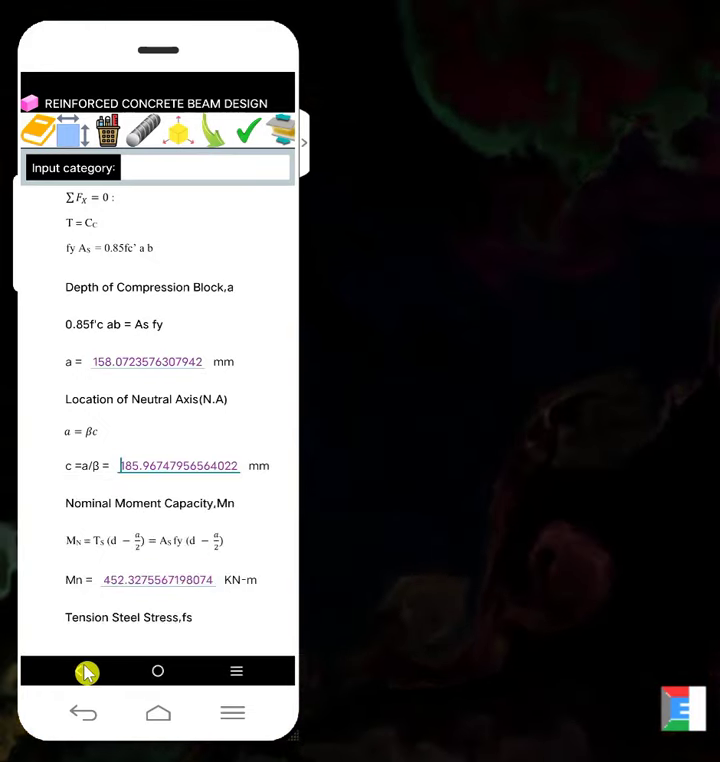
pyautogui.click(238, 676)
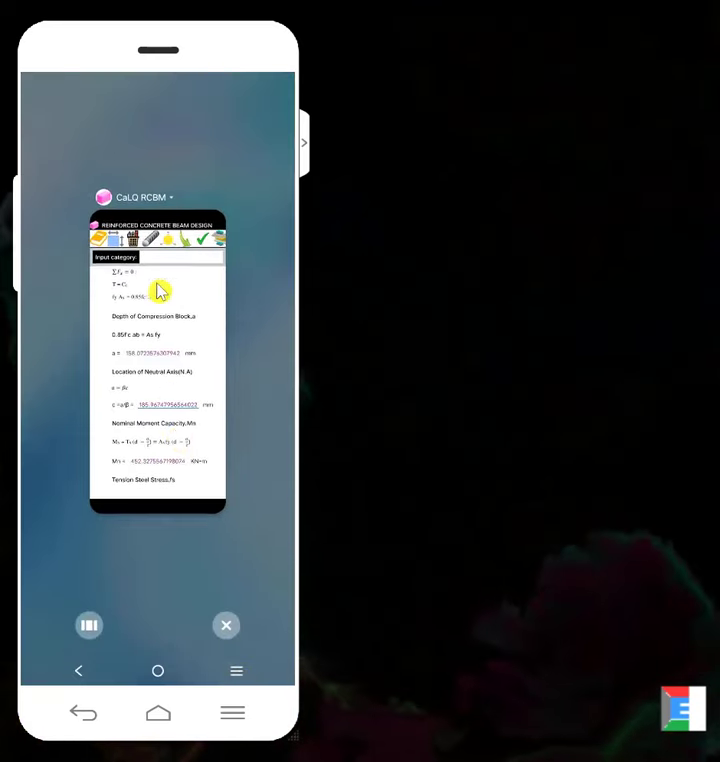
pyautogui.moveTo(157, 290); pyautogui.dragTo(136, 107)
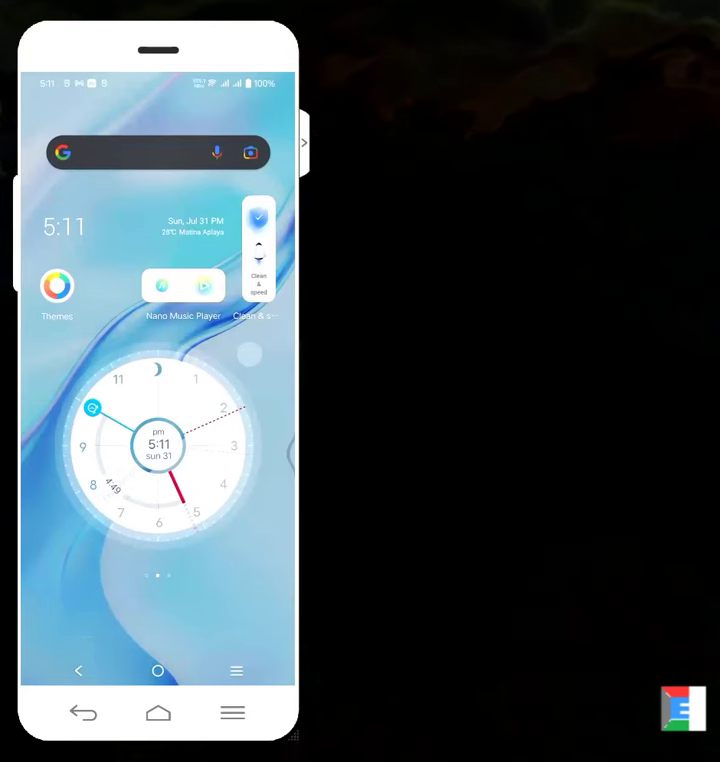
pyautogui.moveTo(157, 560); pyautogui.dragTo(157, 250)
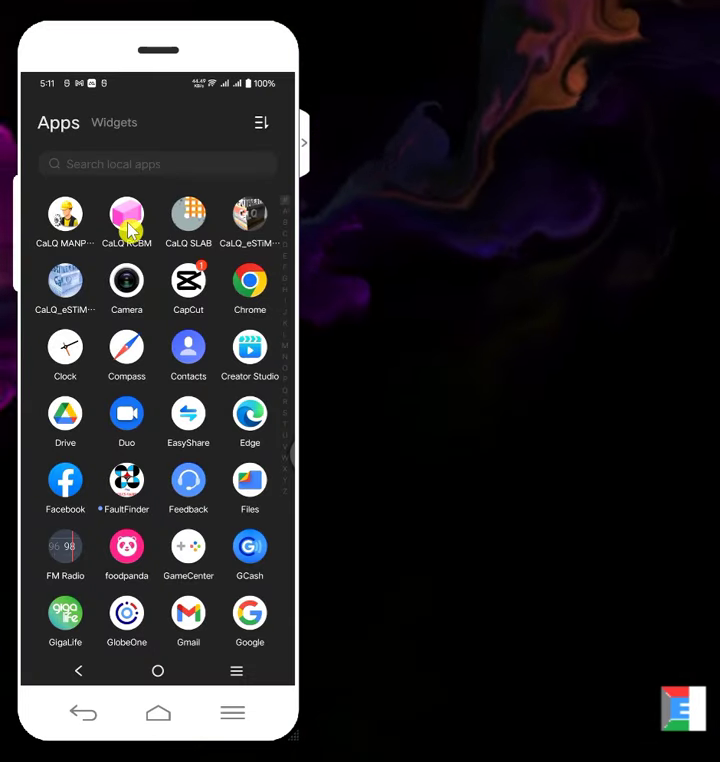
pyautogui.click(128, 228)
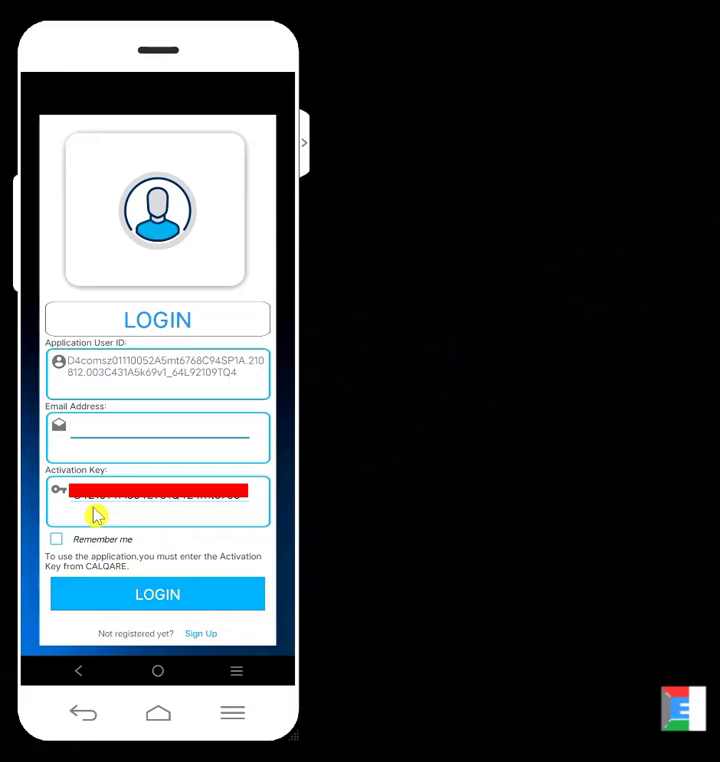
# - Log in with the autofilled account e-mail and Remember me ticked
pyautogui.click(88, 438)
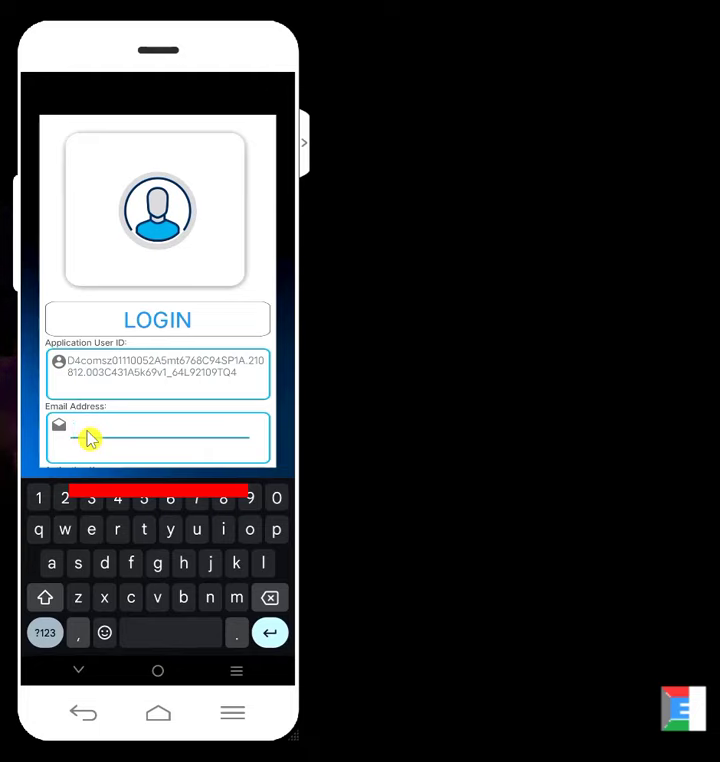
pyautogui.write('cala')
pyautogui.press('Down')
pyautogui.press('Return')
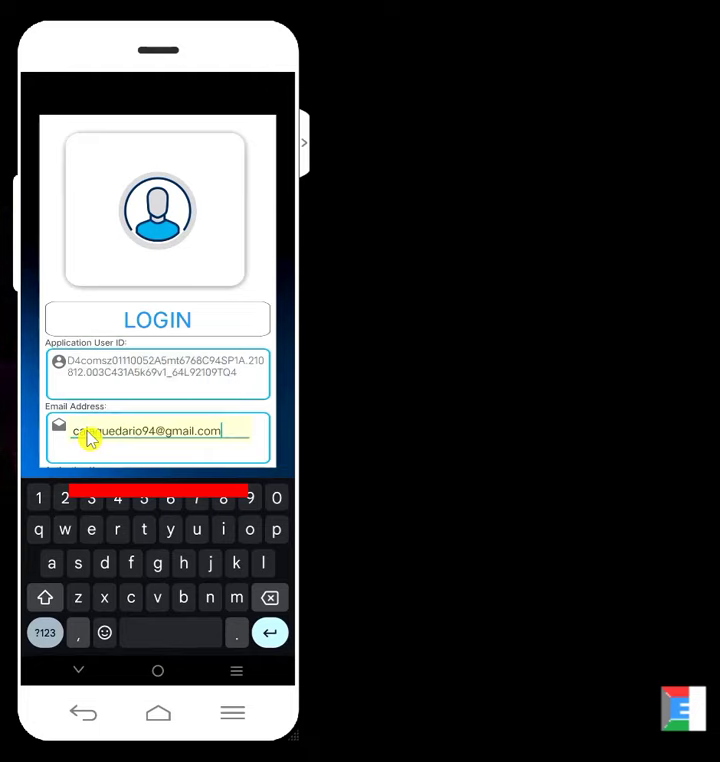
pyautogui.click(81, 680)
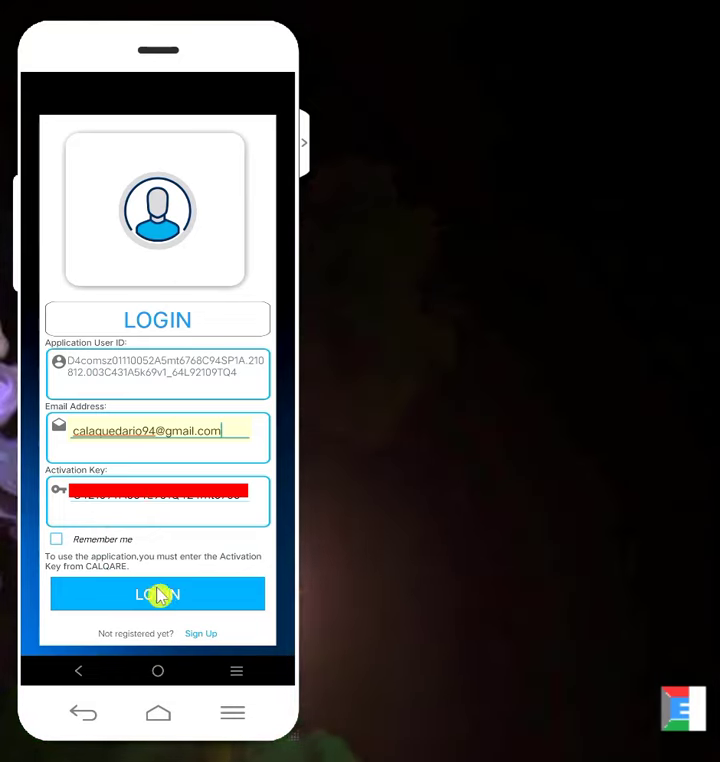
pyautogui.click(58, 541)
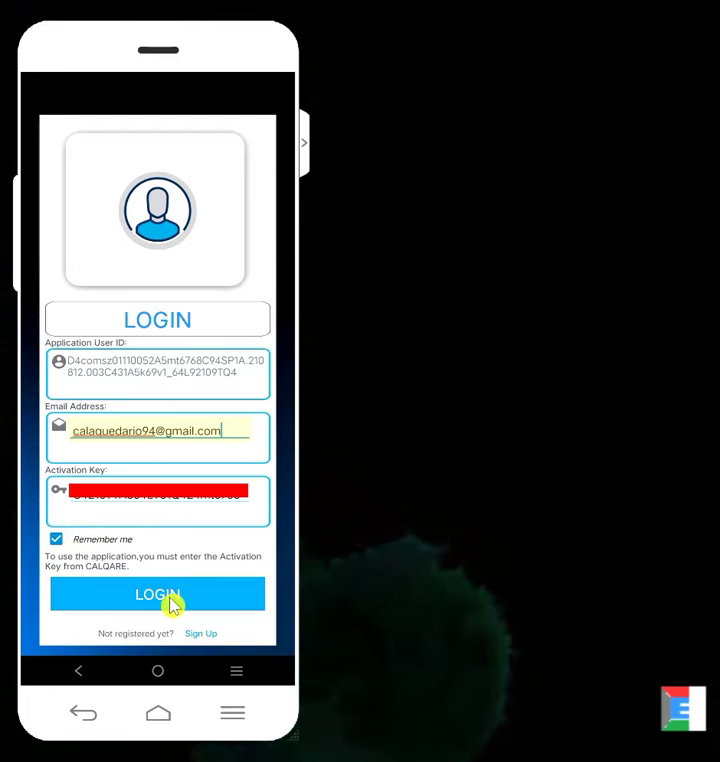
pyautogui.click(172, 603)
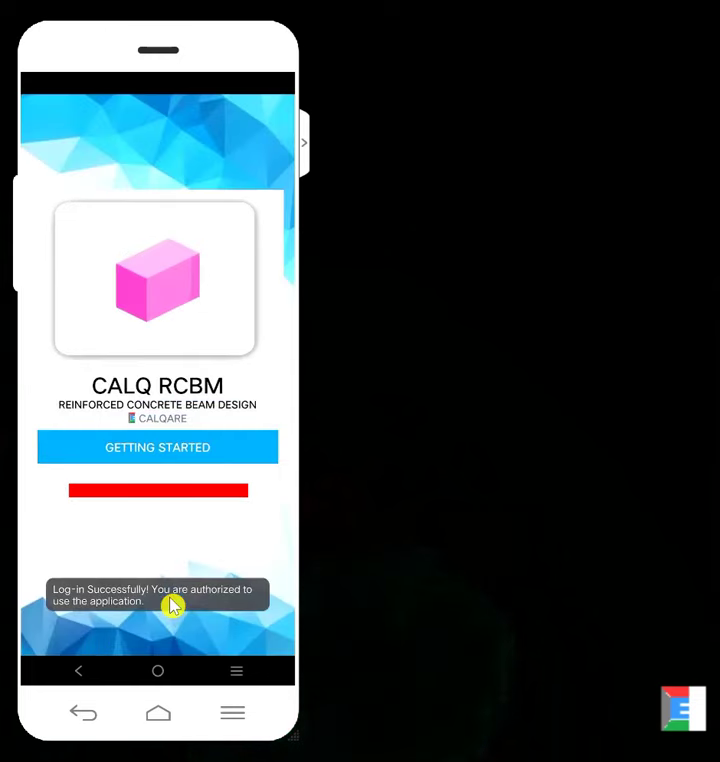